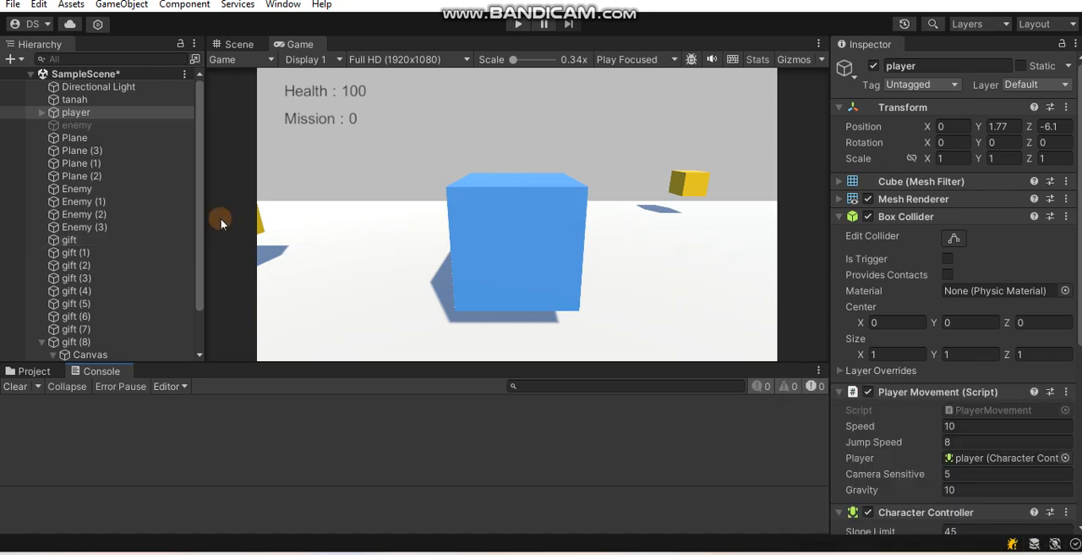
- Create a scene named MainMenu in the Assets/Scenes folder and open it, saving the changes to SampleScene
left_click(245, 42)
left_click(39, 371)
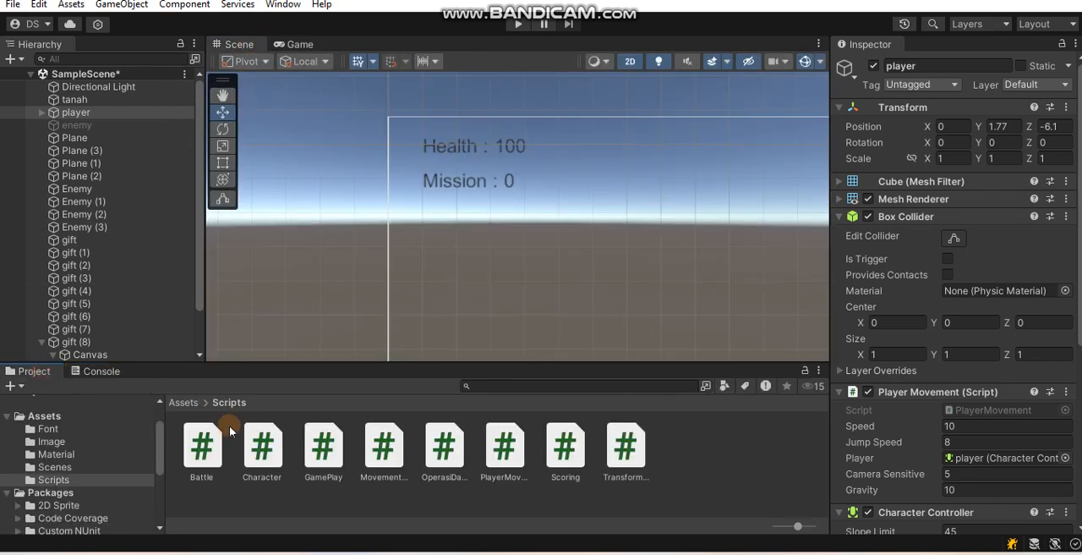
left_click(55, 467)
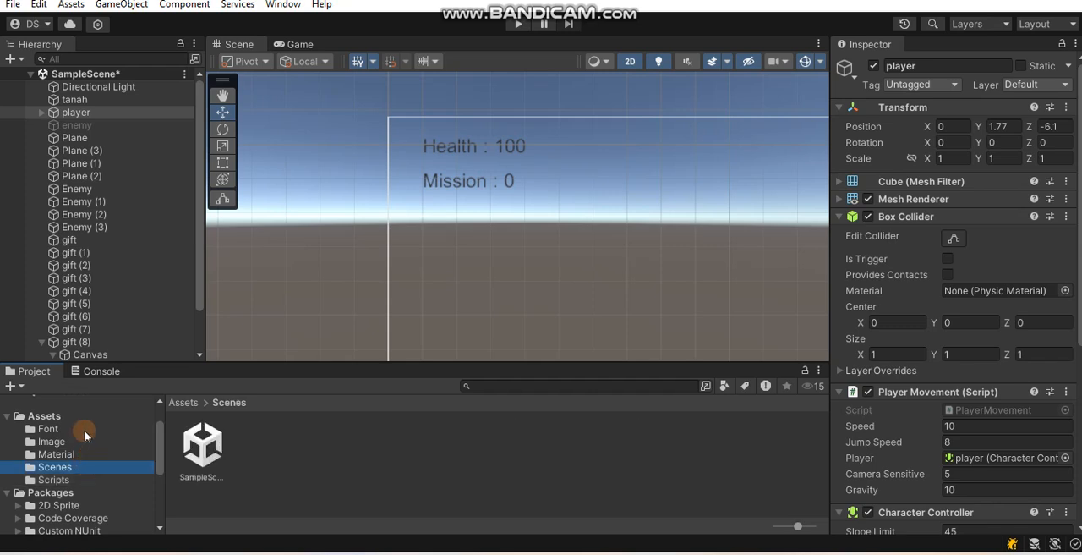
right_click(290, 453)
mouse_move(452, 82)
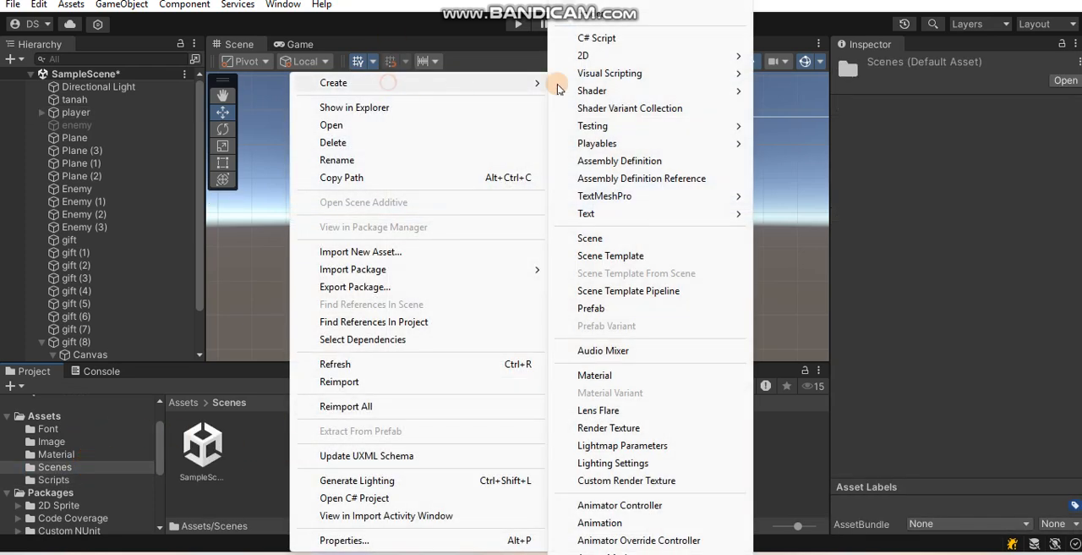
left_click(646, 237)
type("Min")
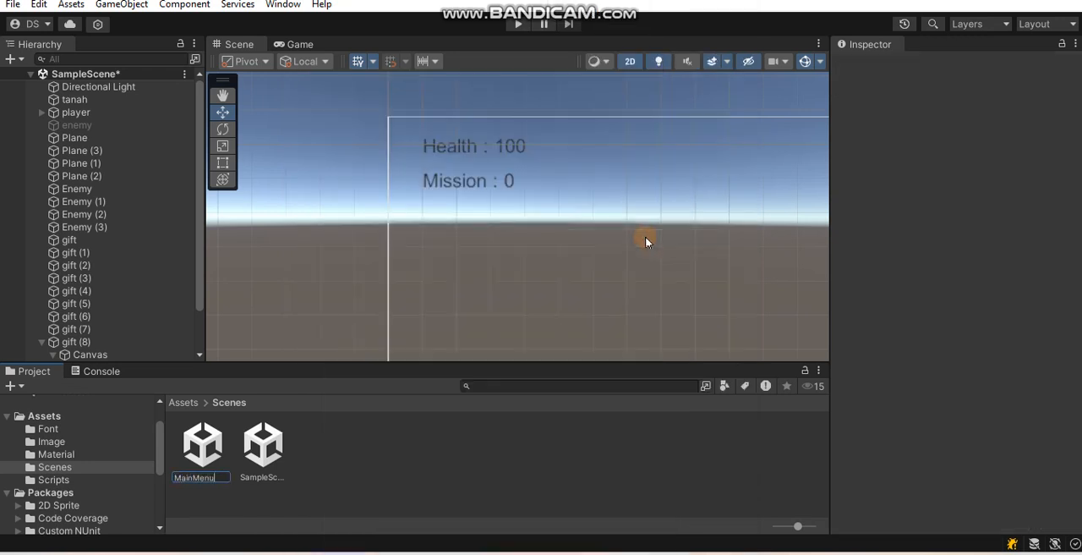
key("Return")
key("Return")
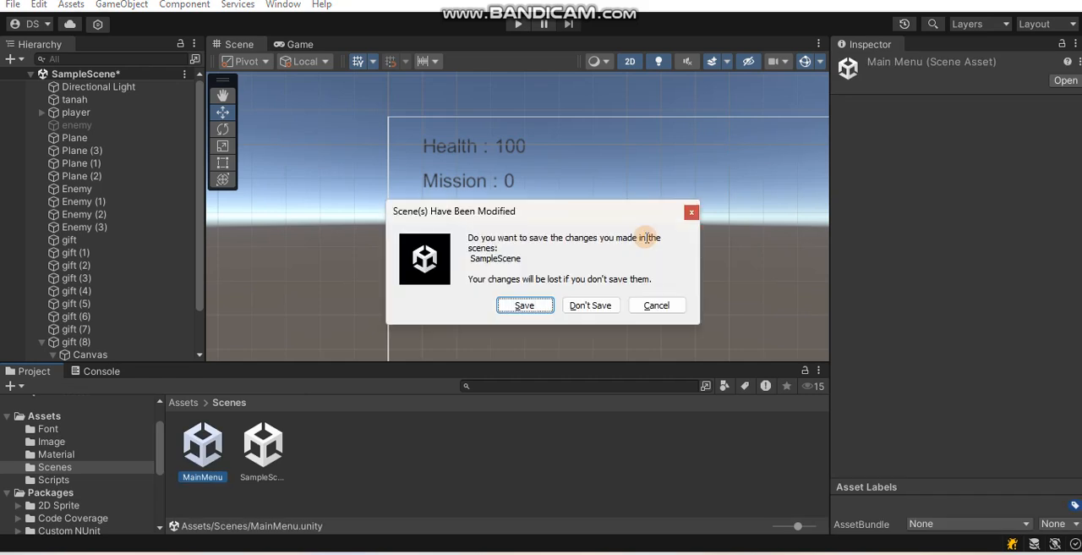
left_click(516, 303)
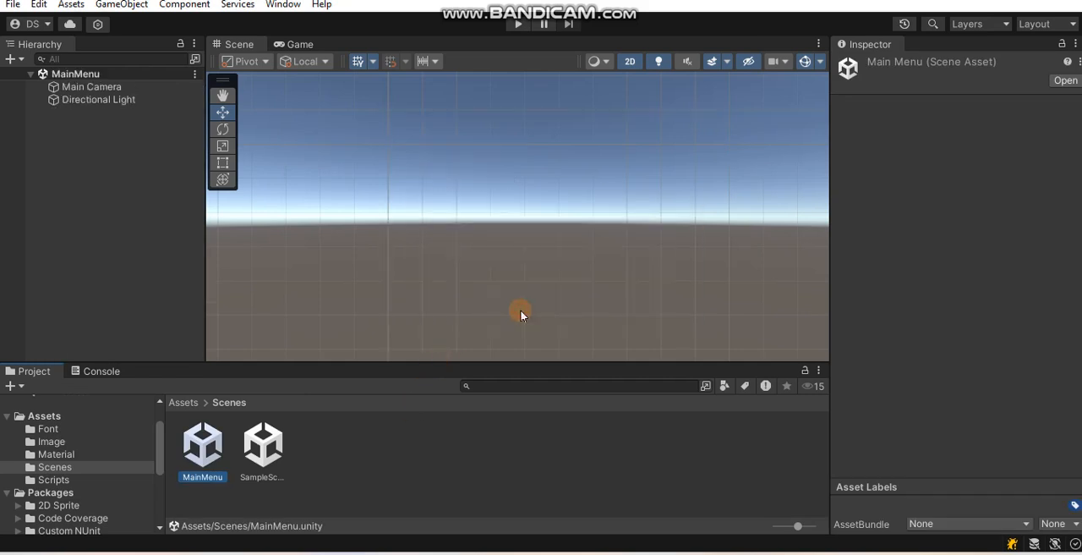
- Add a UI Image to the MainMenu scene and check it in the Game view
left_click(105, 190)
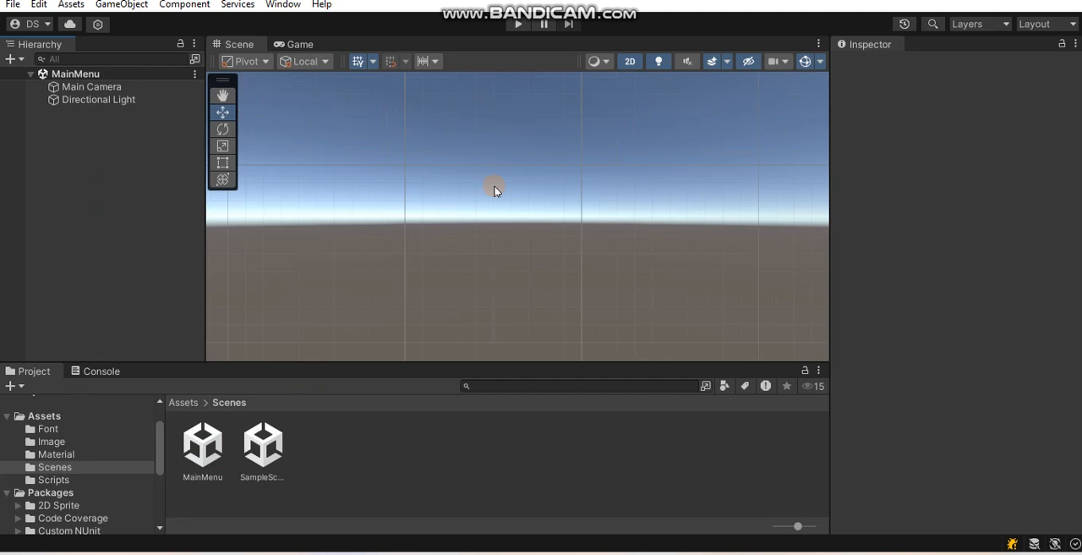
left_click(571, 145)
left_click(109, 99)
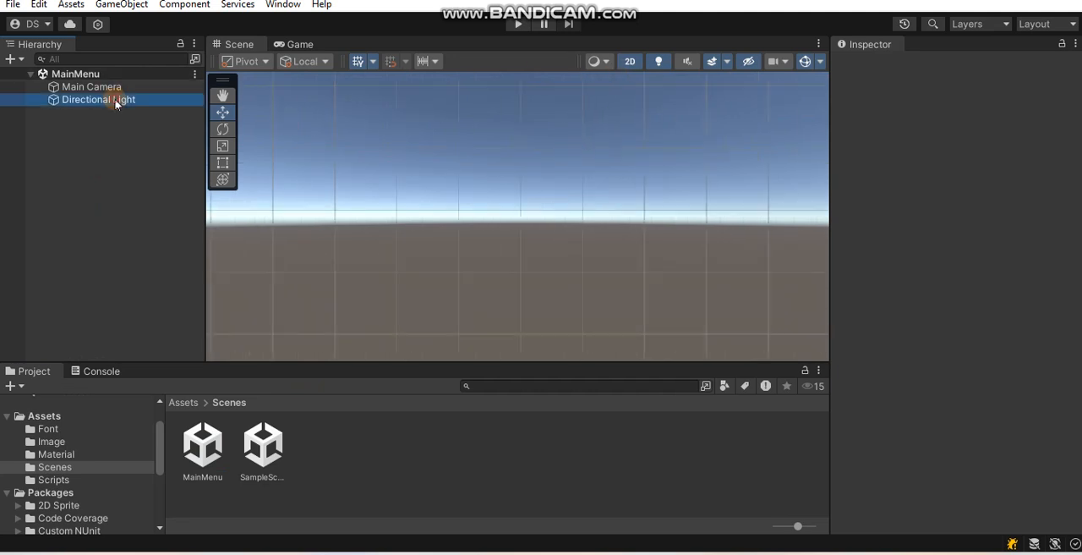
left_click(115, 88)
scroll(634, 149, "down", 9)
right_click(101, 134)
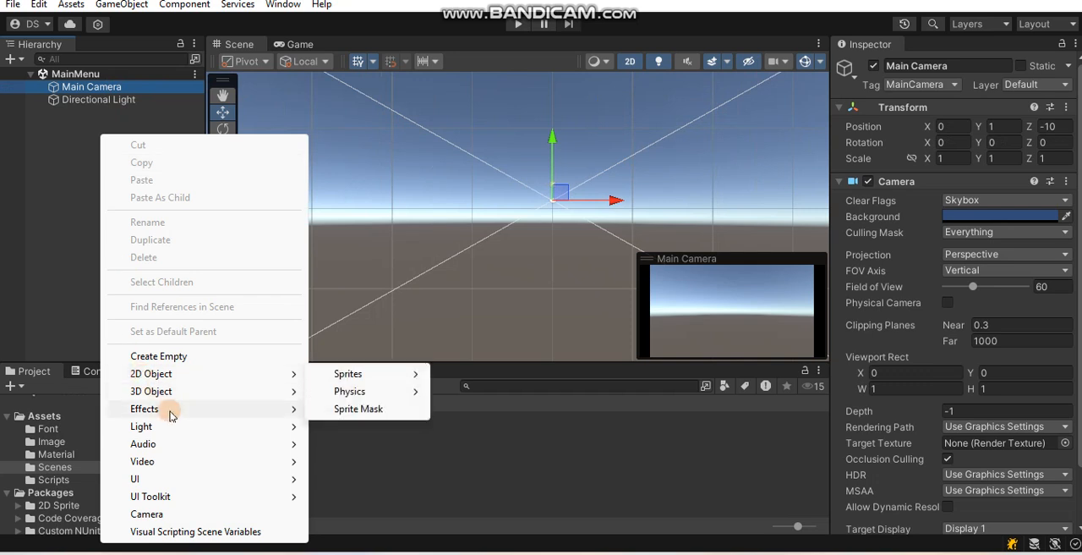
mouse_move(174, 483)
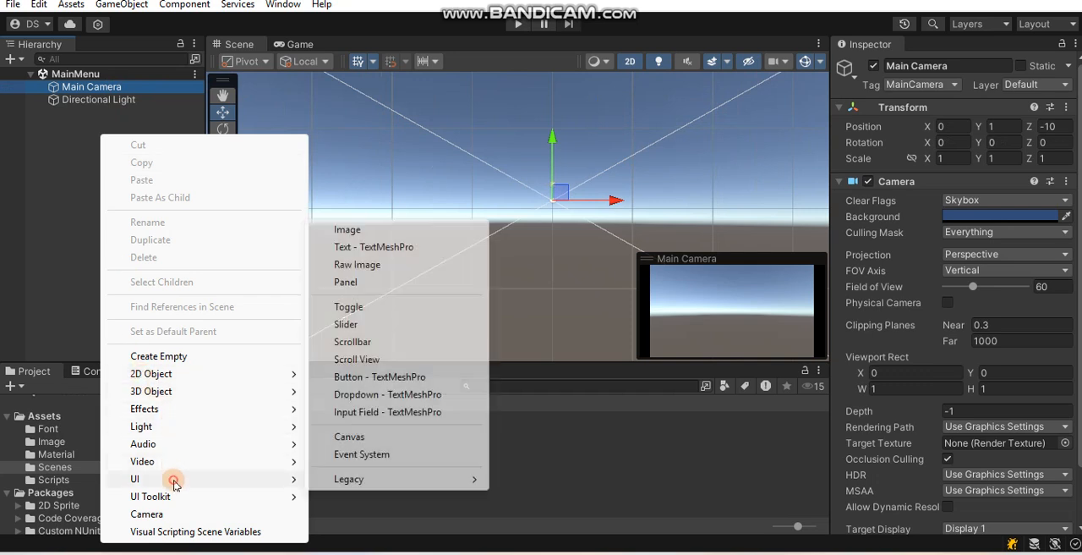
left_click(387, 230)
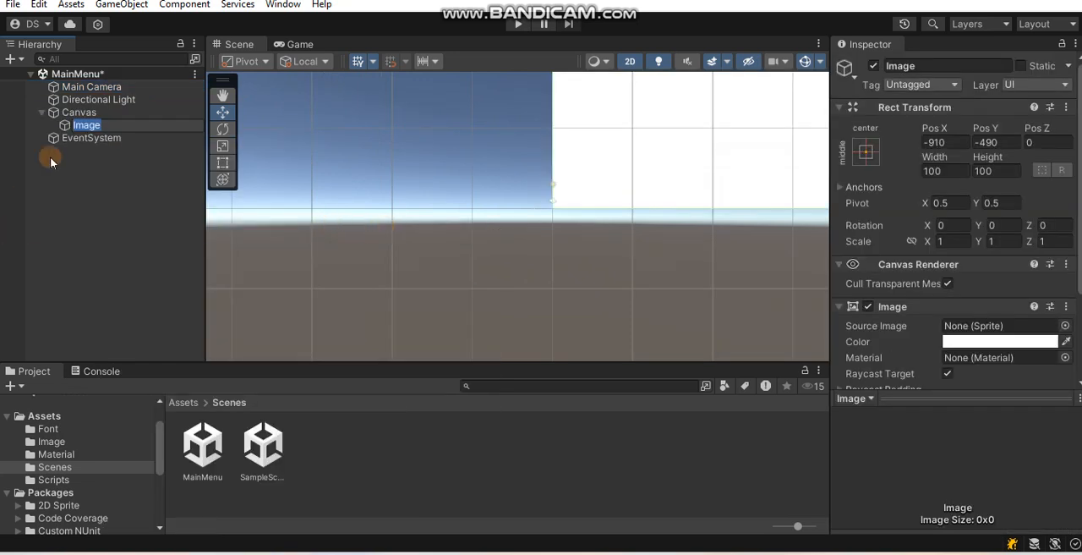
left_click(288, 45)
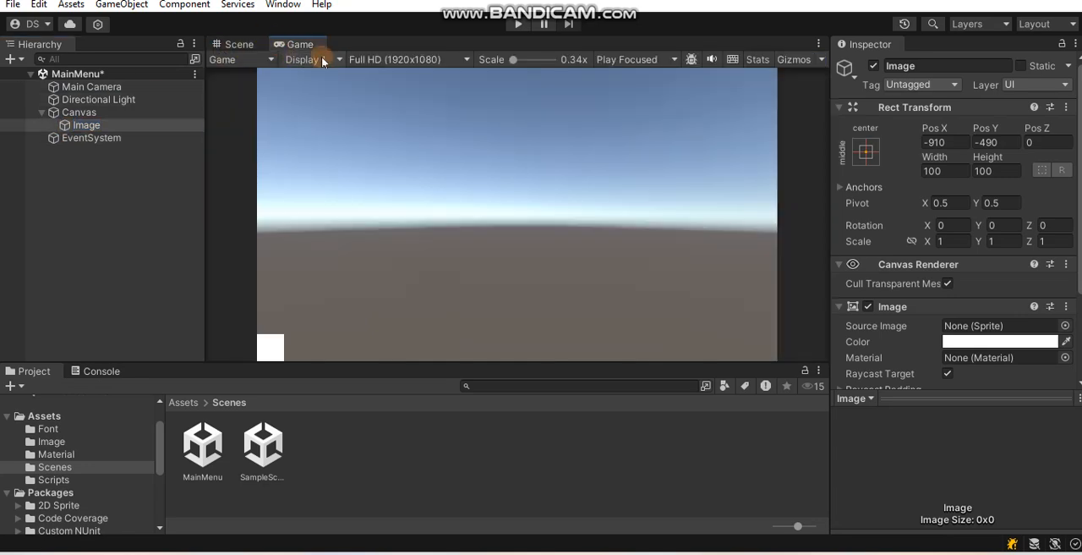
left_click(239, 43)
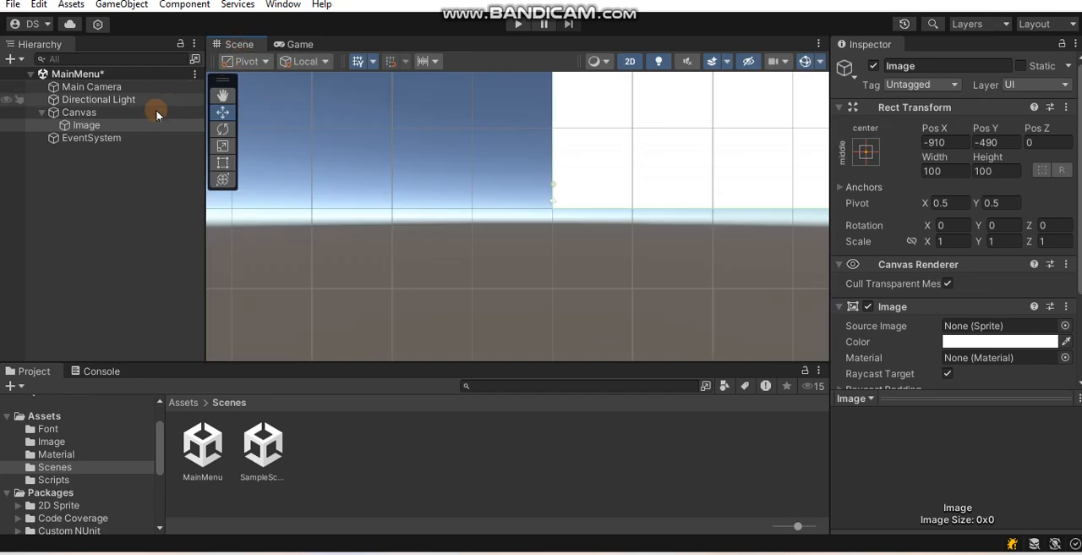
- Move and stretch the Image with the Rect tool to fill the whole canvas at 1920 x 1080
double_click(139, 125)
scroll(610, 225, "down", 8)
middle_click_drag(660, 171, 380, 274)
scroll(491, 230, "down", 1)
scroll(491, 229, "down", 1)
left_click(223, 163)
left_click_drag(369, 292, 721, 102)
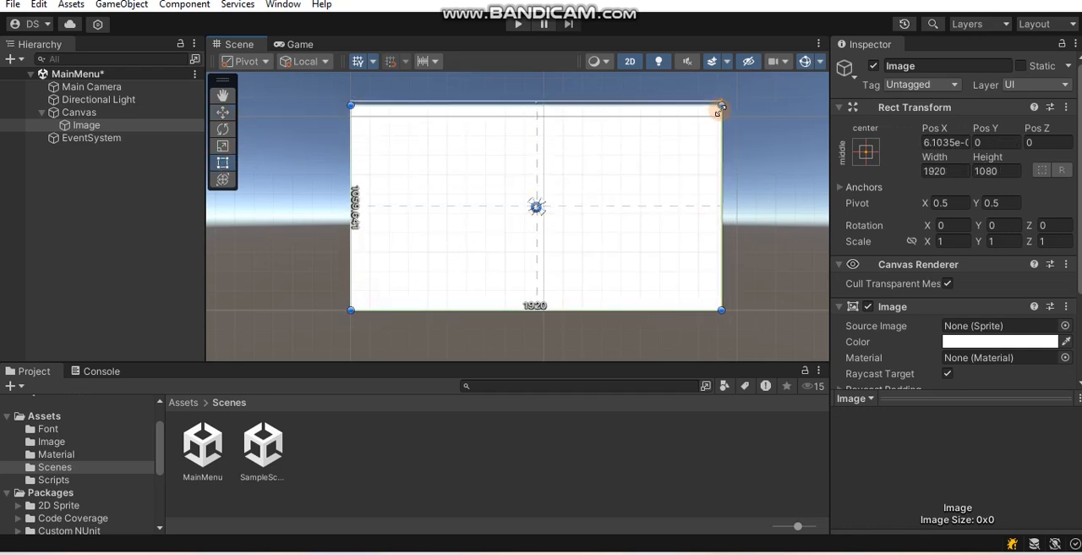
left_click(300, 289)
left_click(652, 241)
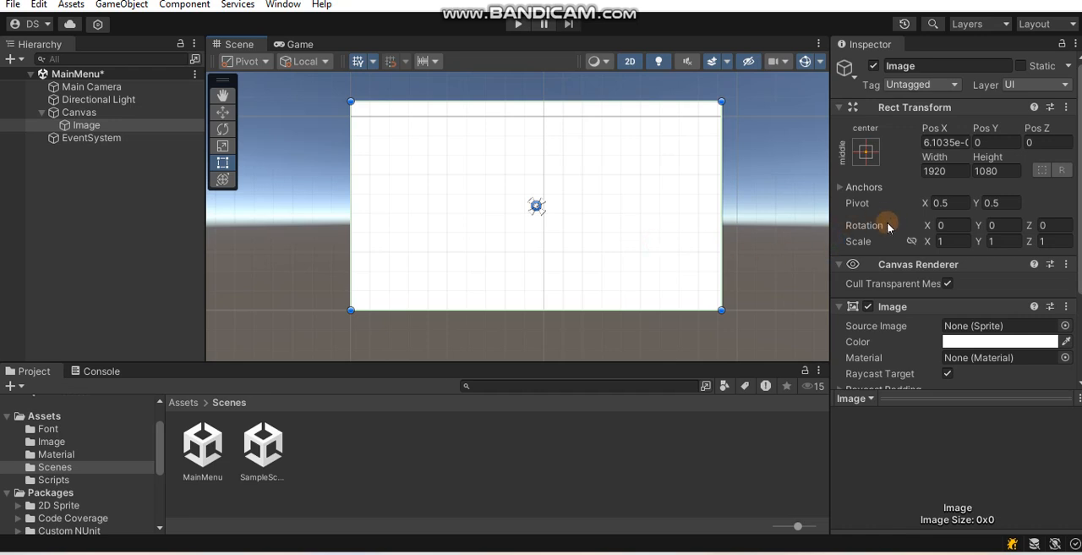
- Set the texture type of the cube-and-ball background picture in the Image folder to Sprite (2D and UI)
scroll(918, 306, "down", 3)
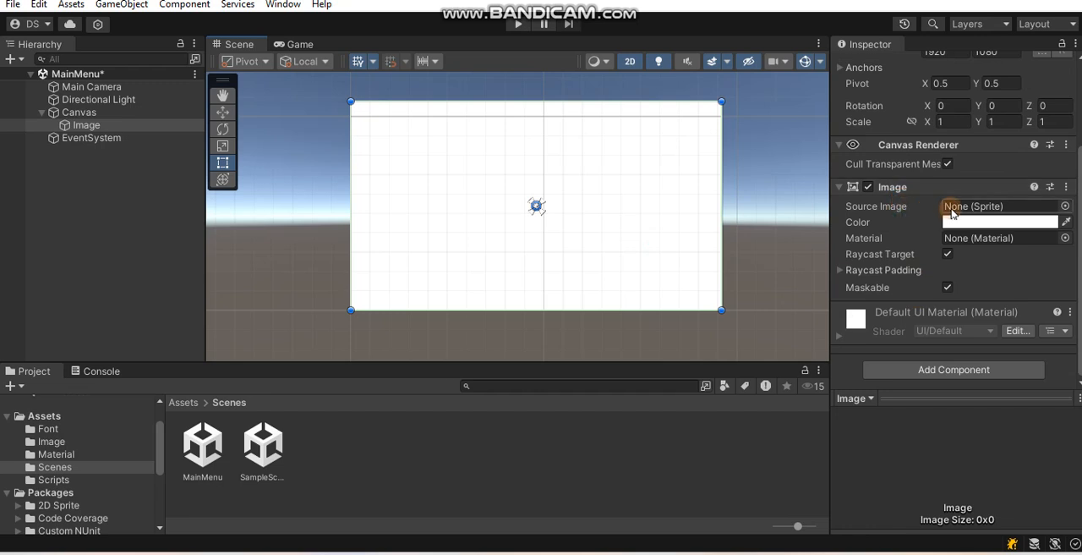
left_click(72, 442)
left_click(203, 445)
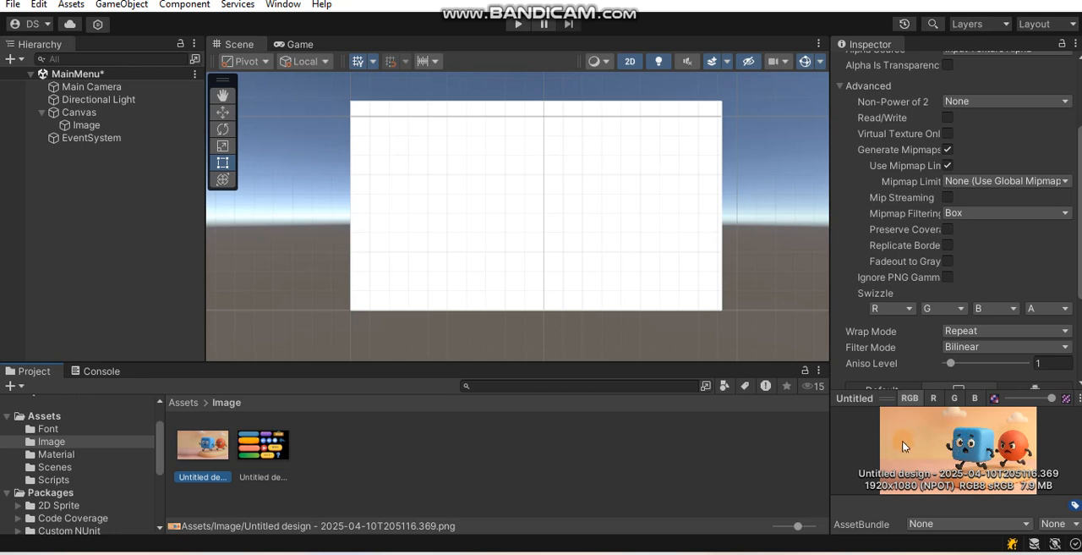
scroll(935, 298, "up", 3)
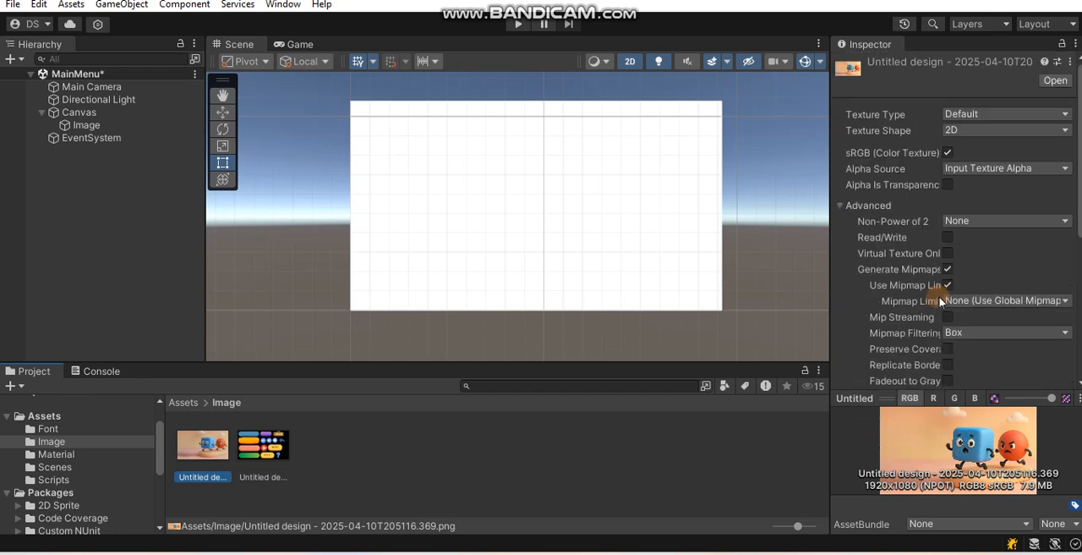
left_click(953, 115)
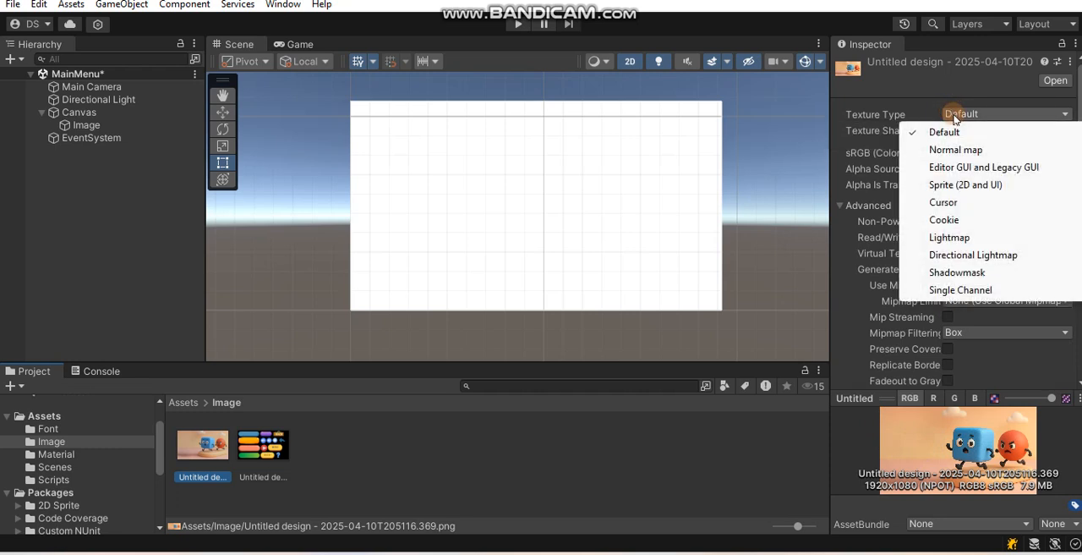
left_click(985, 184)
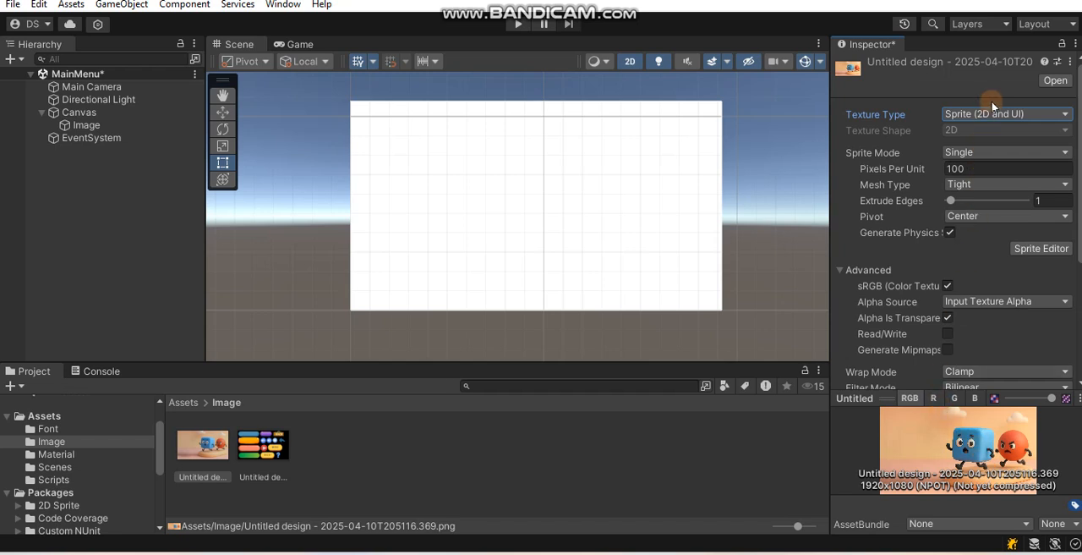
- Open the Package Manager and search the Unity Registry for 2d packages, leaving the unsaved import settings pending
left_click(272, 7)
left_click(308, 180)
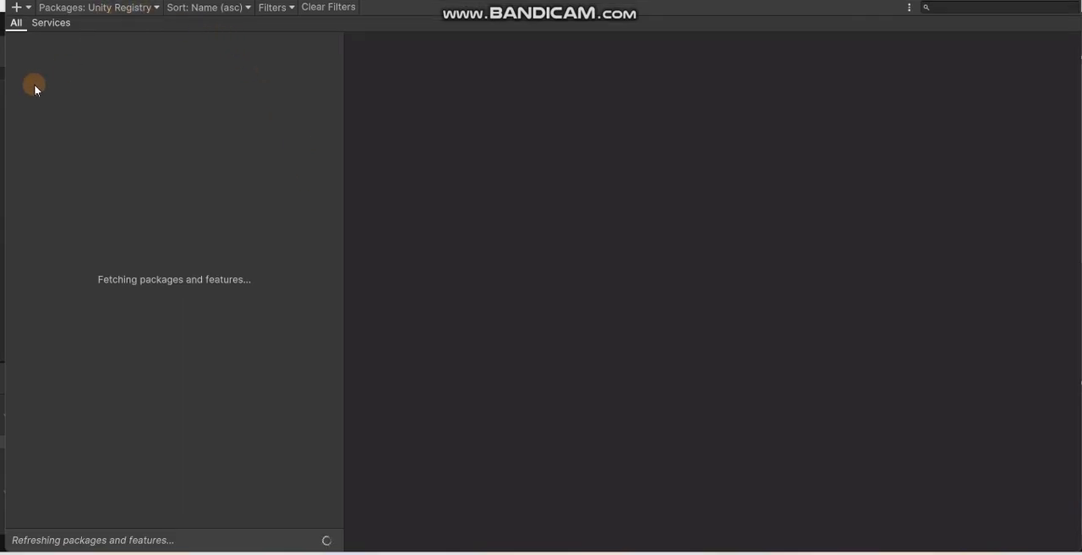
left_click(964, 10)
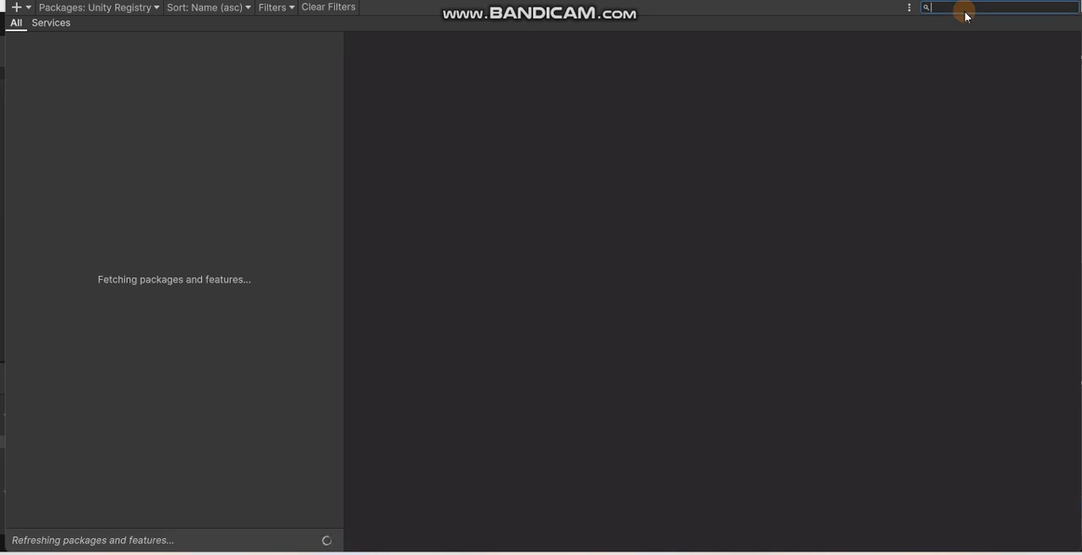
type("2d")
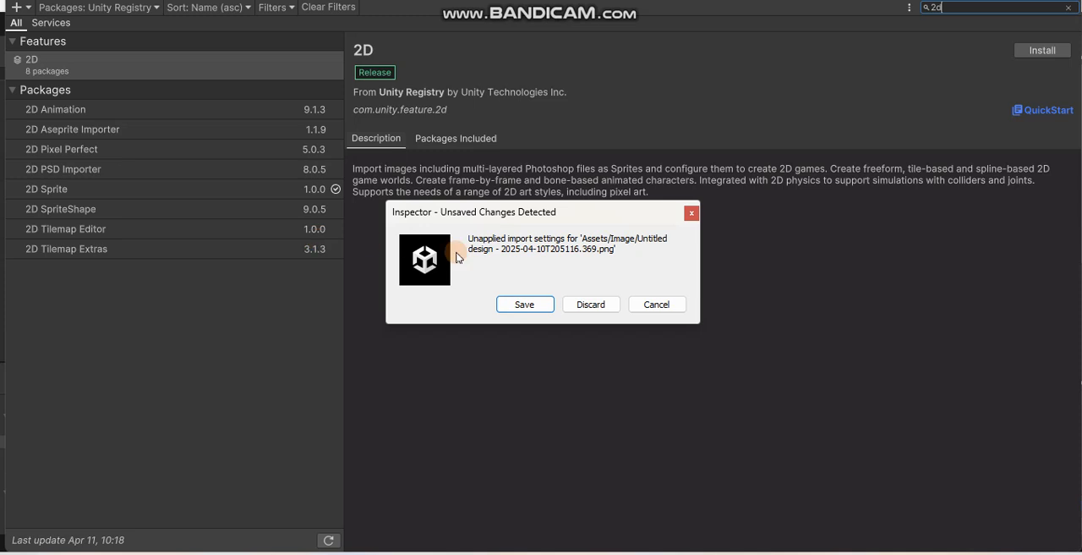
left_click(690, 213)
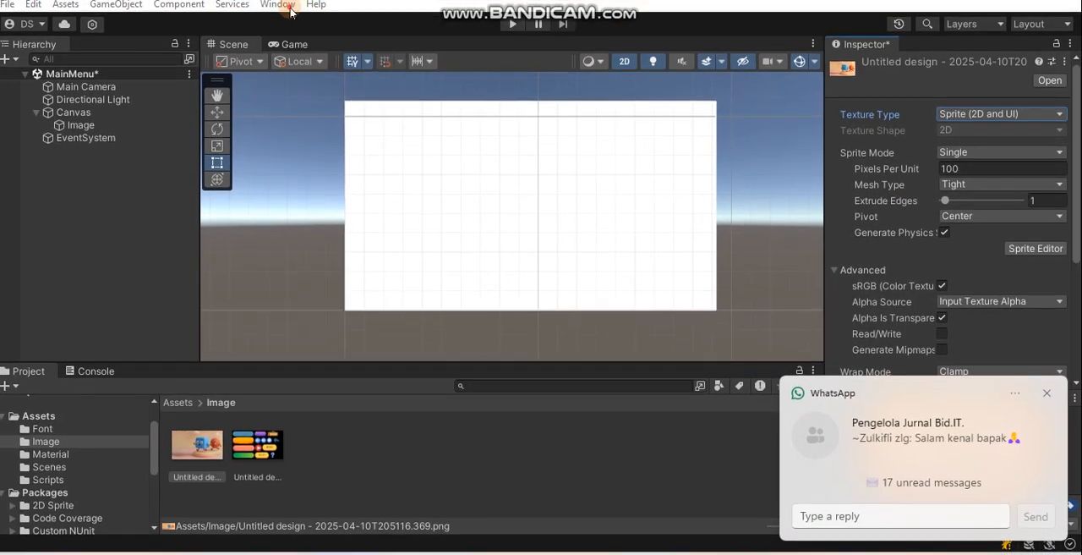
- Reopen the Package Manager and check the 2D Sprite package and the available package sources
left_click(290, 8)
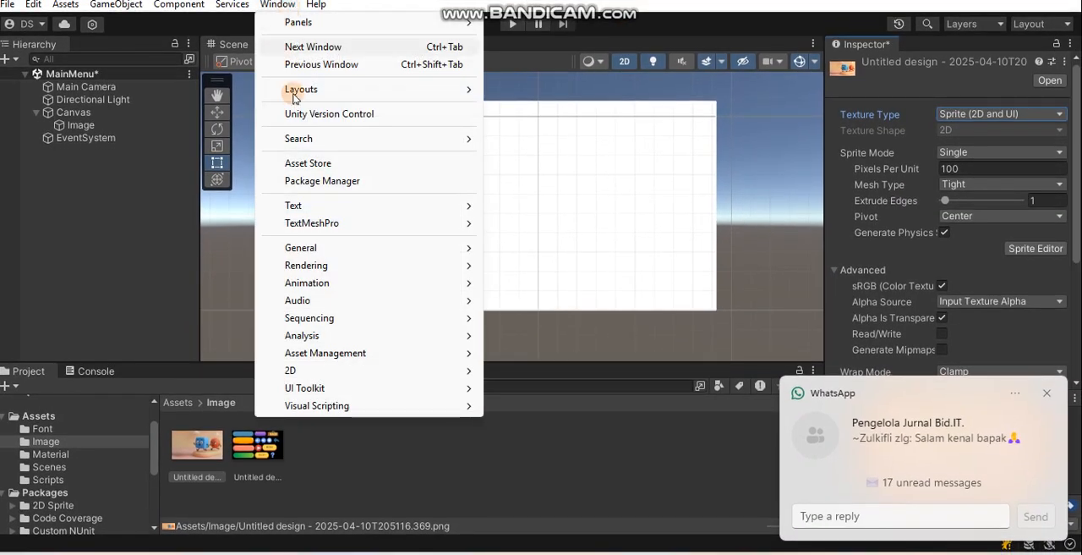
left_click(304, 169)
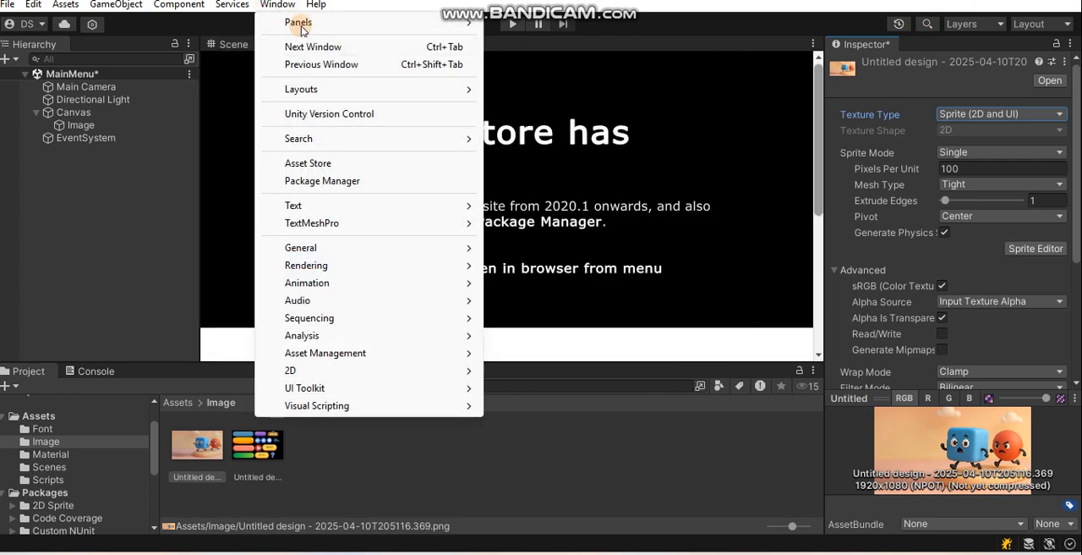
left_click(310, 181)
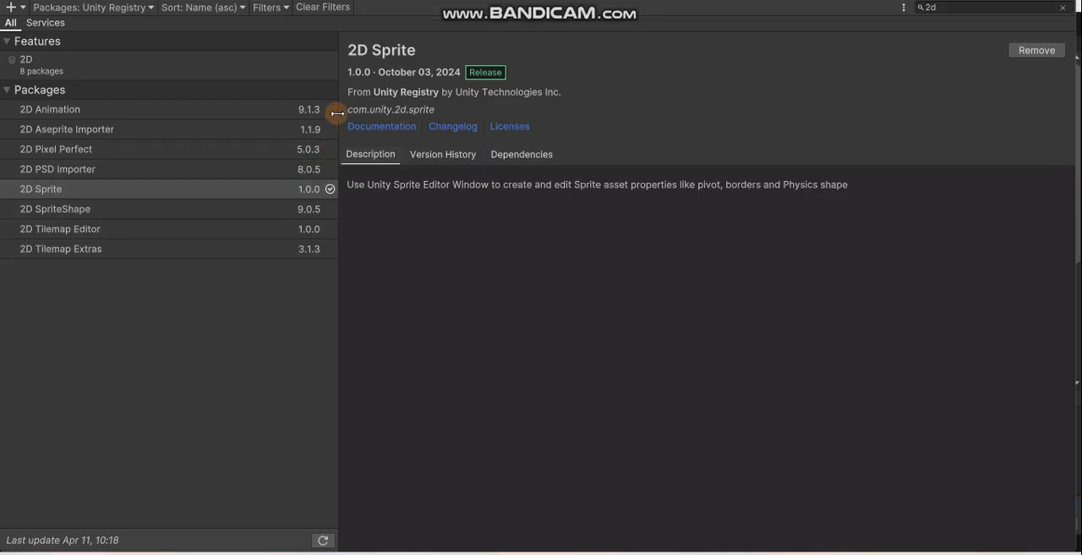
left_click(108, 8)
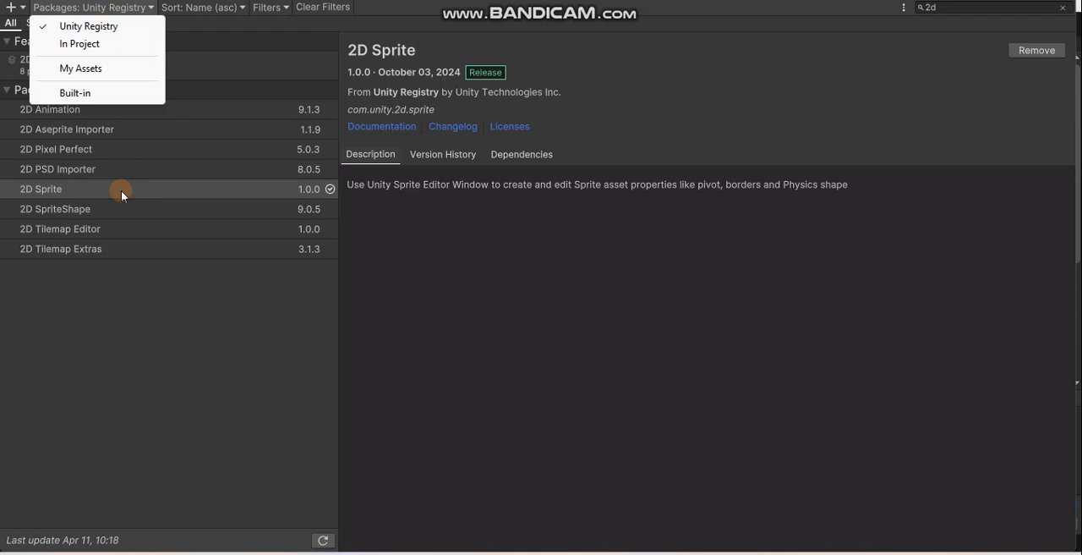
left_click(417, 164)
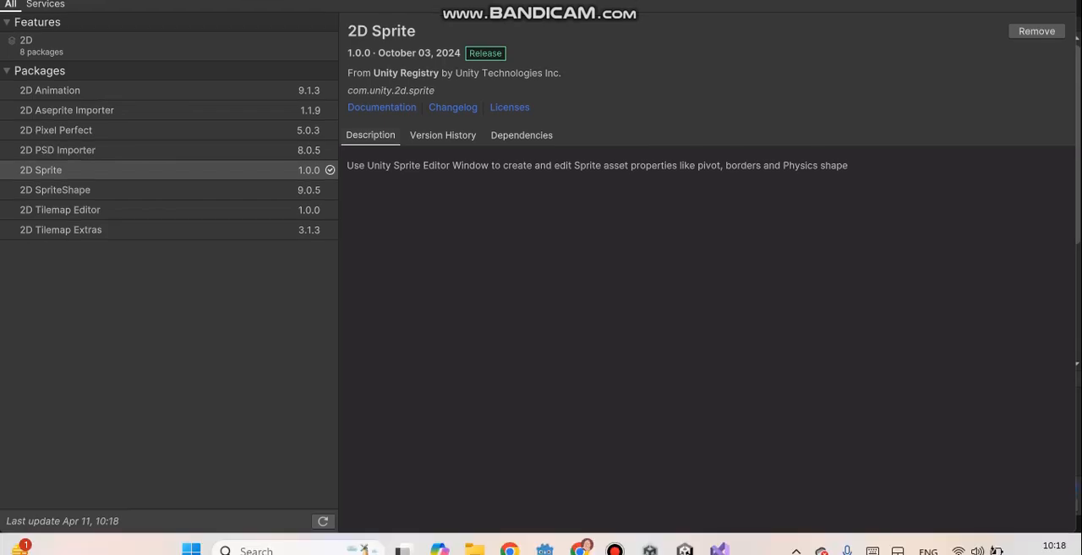
left_click(1062, 1)
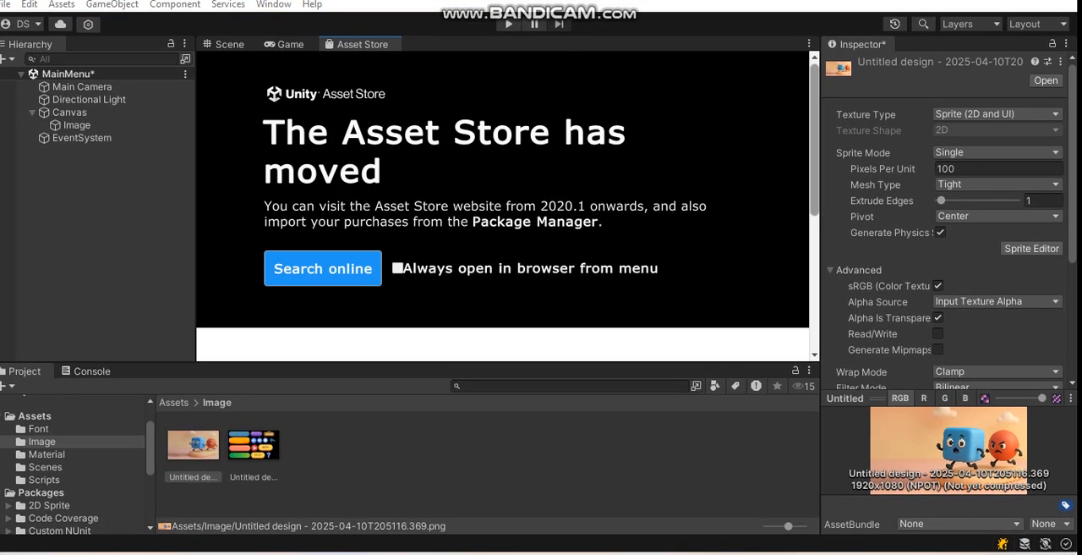
- Apply the Sprite (2D and UI) import settings to the background picture
left_click(190, 433)
left_click(987, 113)
left_click(896, 104)
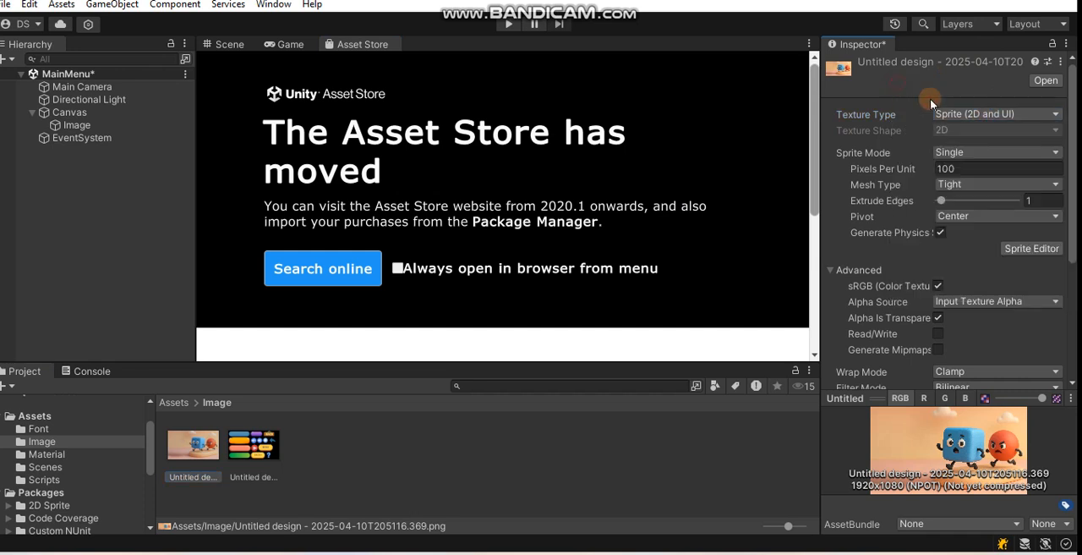
scroll(975, 234, "down", 5)
left_click(1046, 339)
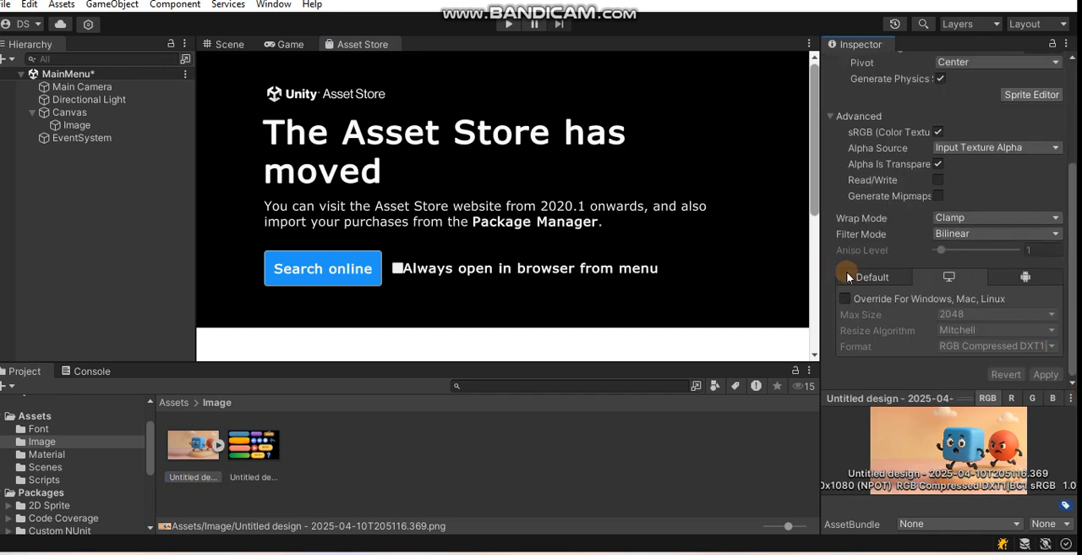
- Assign the cube-and-ball background sprite as the source image of the Canvas's Image object and check it in the Game view
left_click(218, 448)
left_click(220, 448)
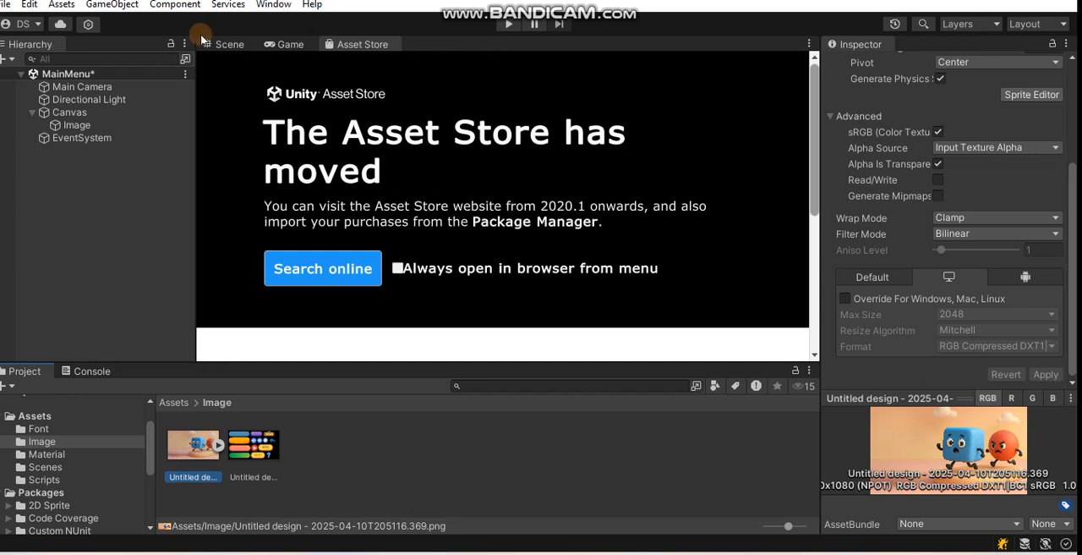
left_click(74, 125)
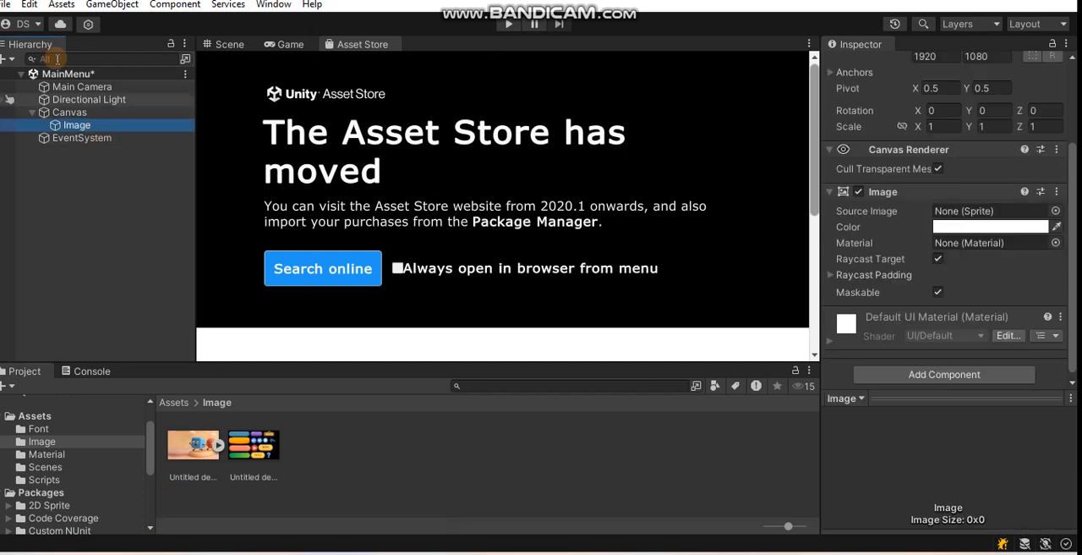
left_click(227, 44)
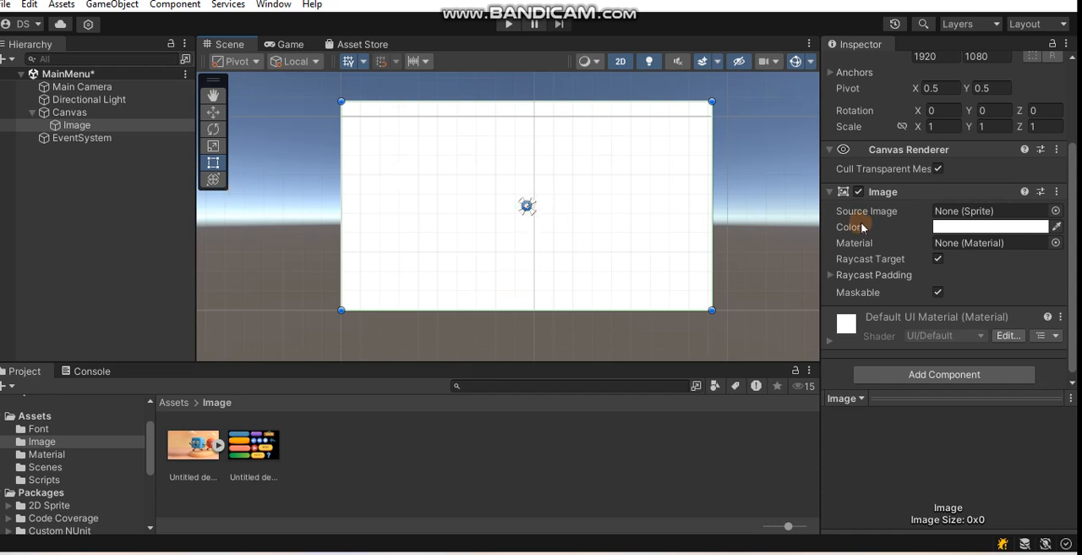
left_click_drag(194, 444, 993, 207)
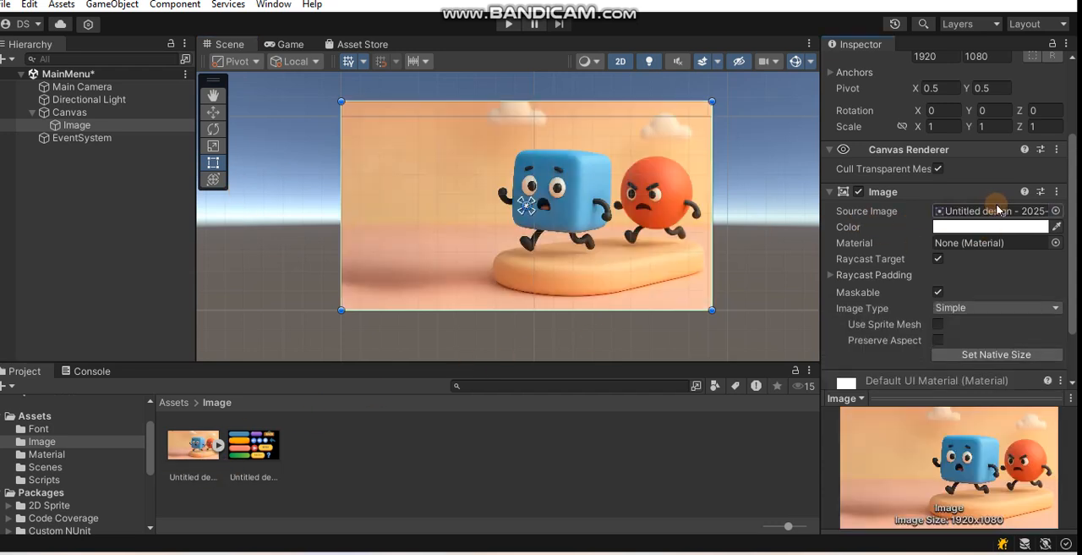
left_click(290, 44)
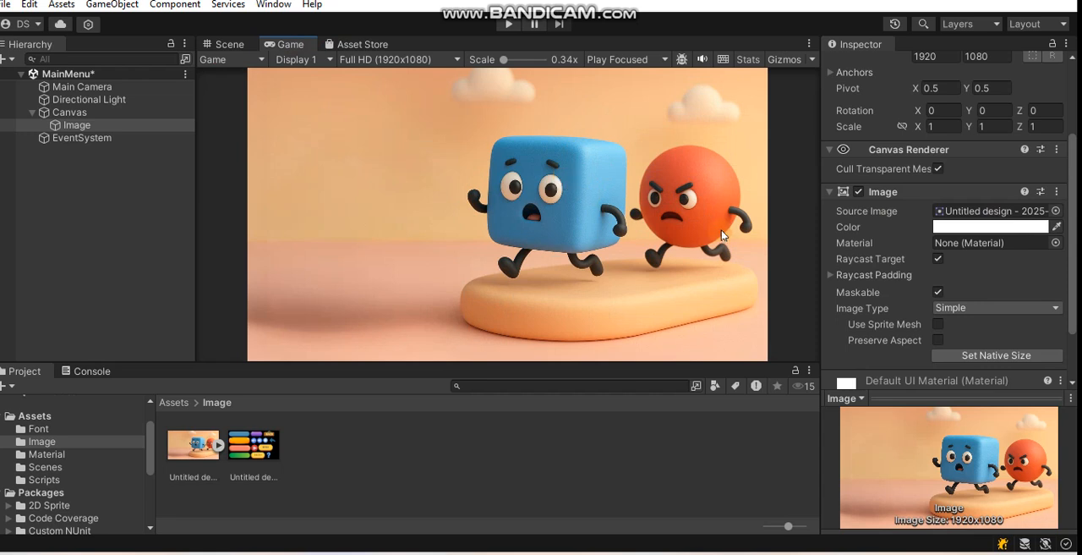
left_click(220, 43)
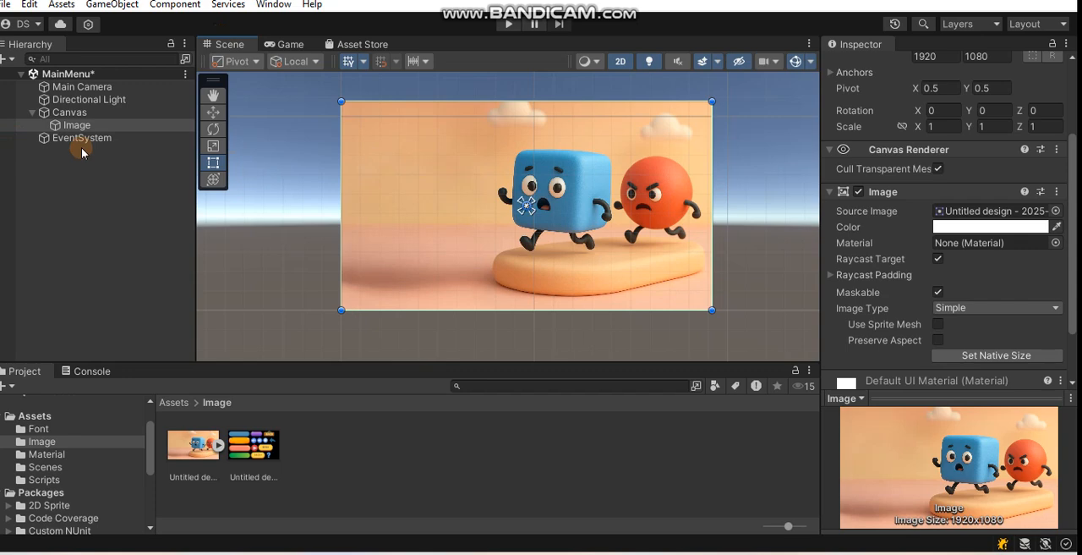
- Set the texture type of the button-sheet picture in the Image folder to Sprite (2D and UI)
left_click(254, 445)
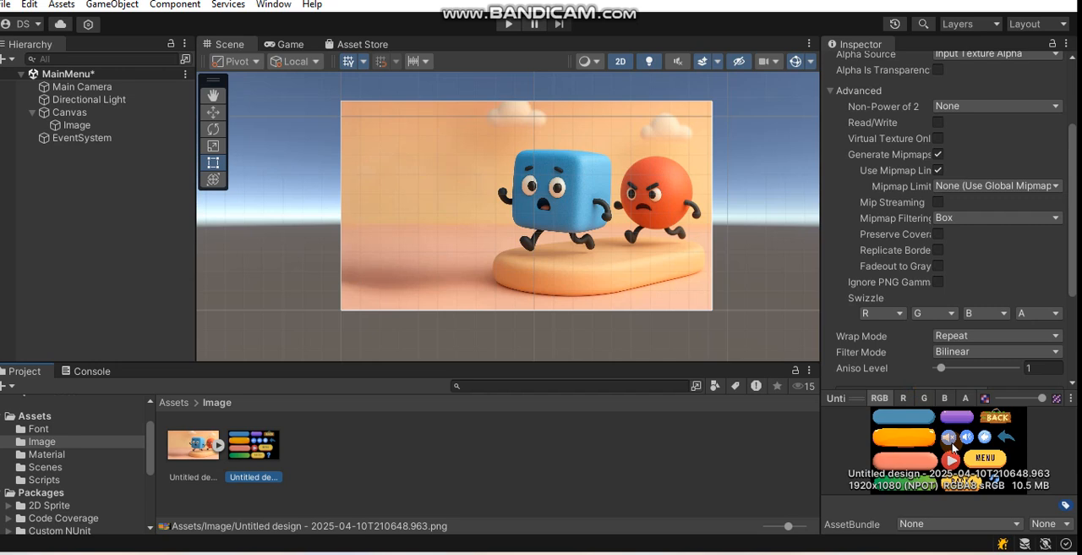
scroll(980, 287, "up", 3)
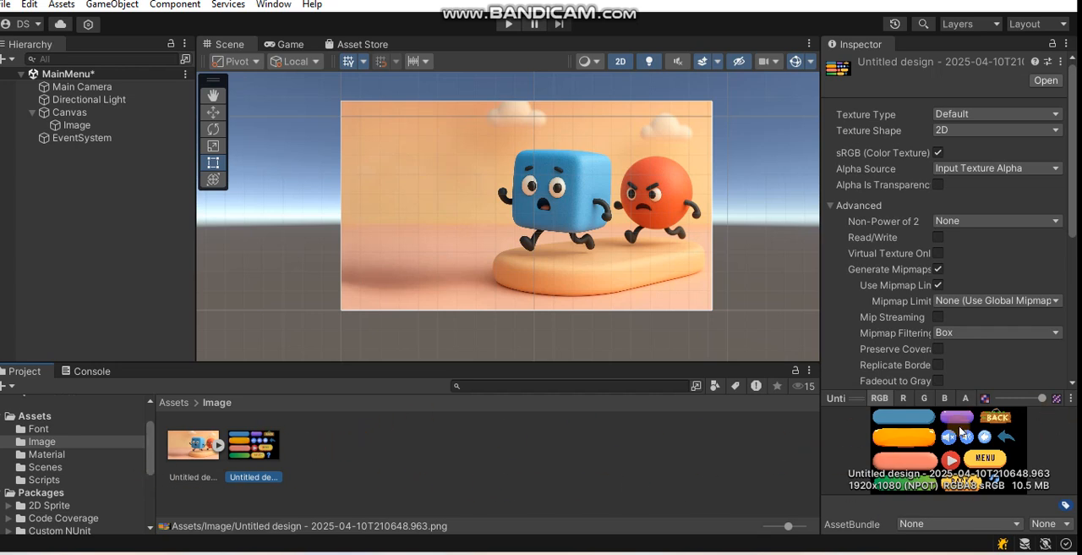
left_click(965, 398)
left_click(981, 114)
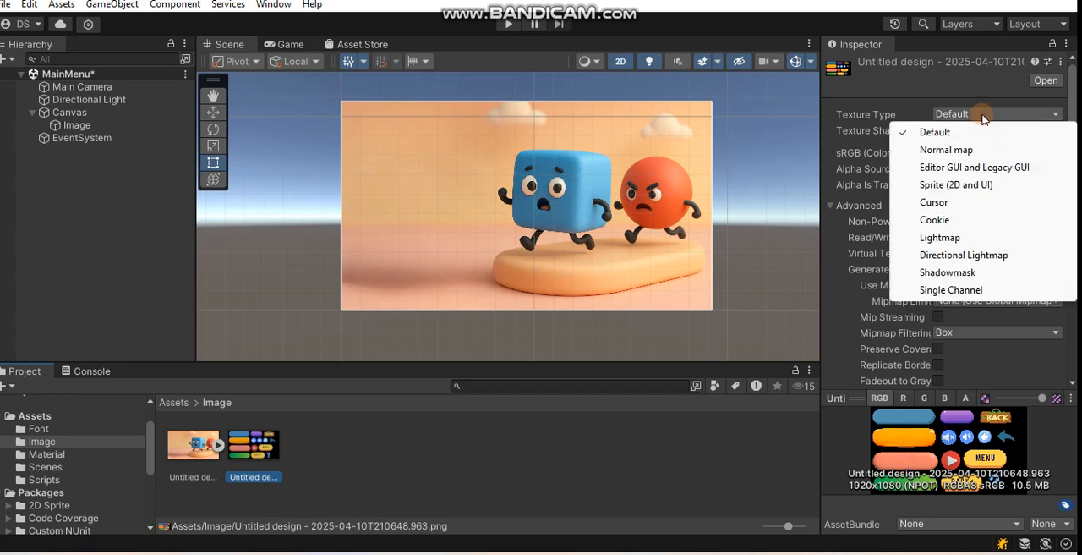
left_click(989, 185)
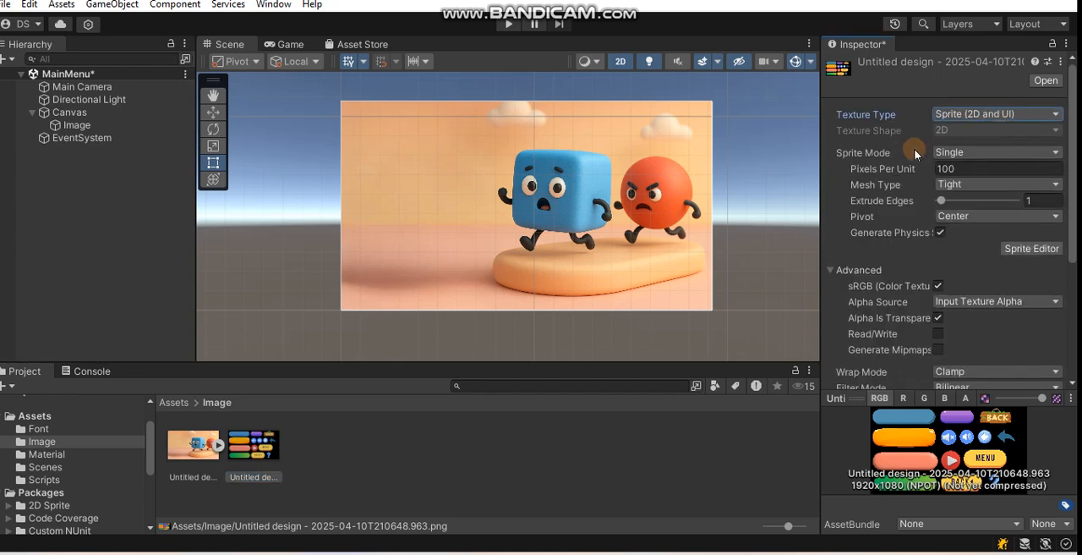
- Set the button sheet's sprite mode to Multiple and open it in the Sprite Editor, applying the import settings
left_click(946, 155)
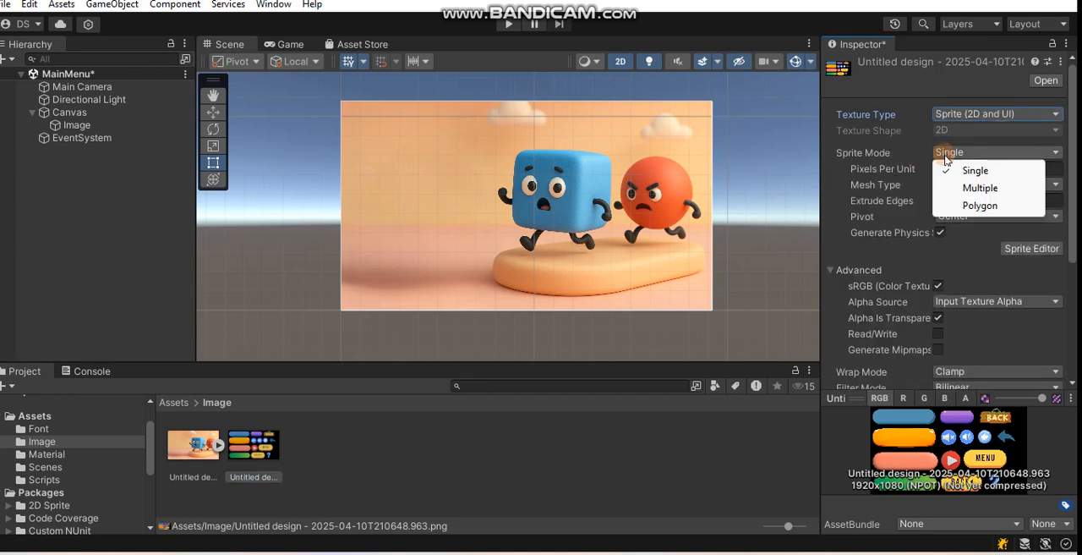
left_click(968, 188)
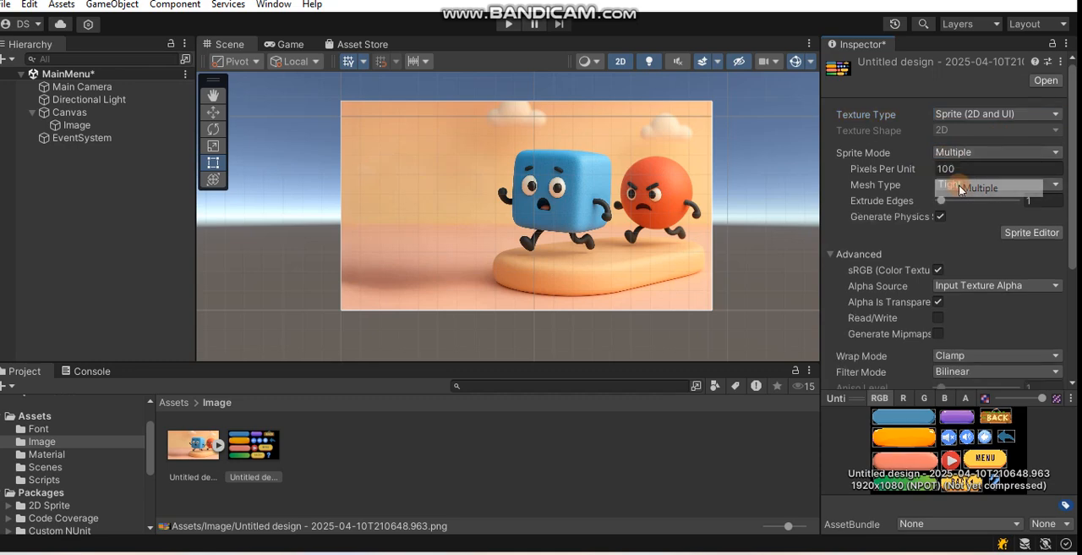
left_click(1031, 233)
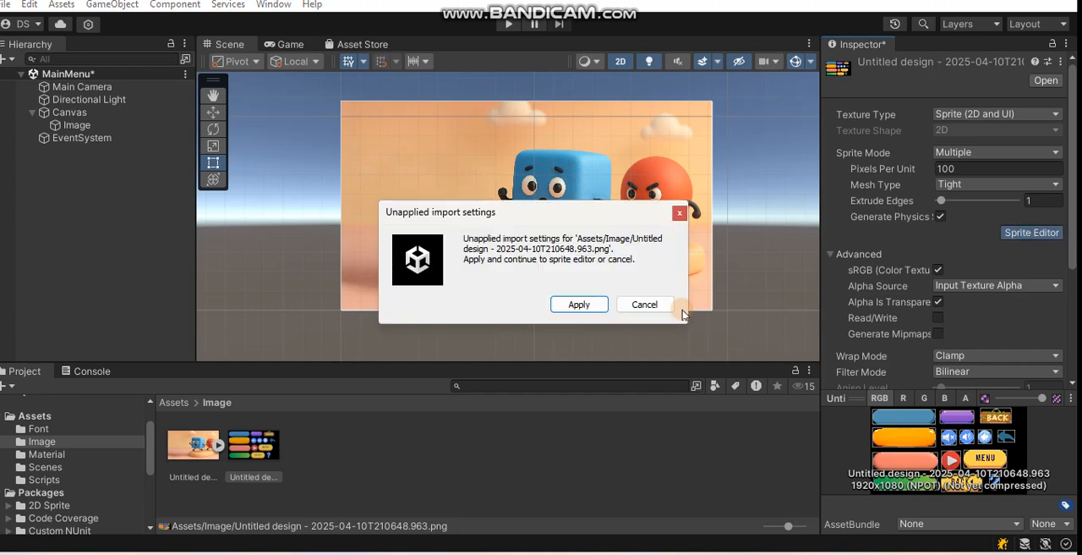
left_click(580, 304)
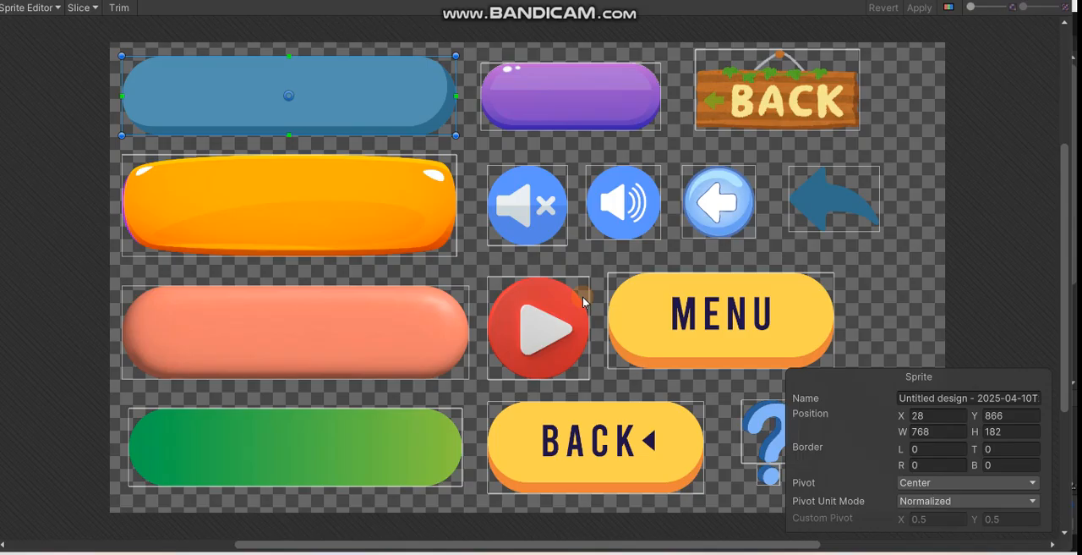
- Examine the slice outlines of the individual buttons and icons on the sheet, undoing any accidental change
left_click(152, 38)
left_click(589, 102)
left_click(737, 99)
left_click(449, 165)
left_click(545, 211)
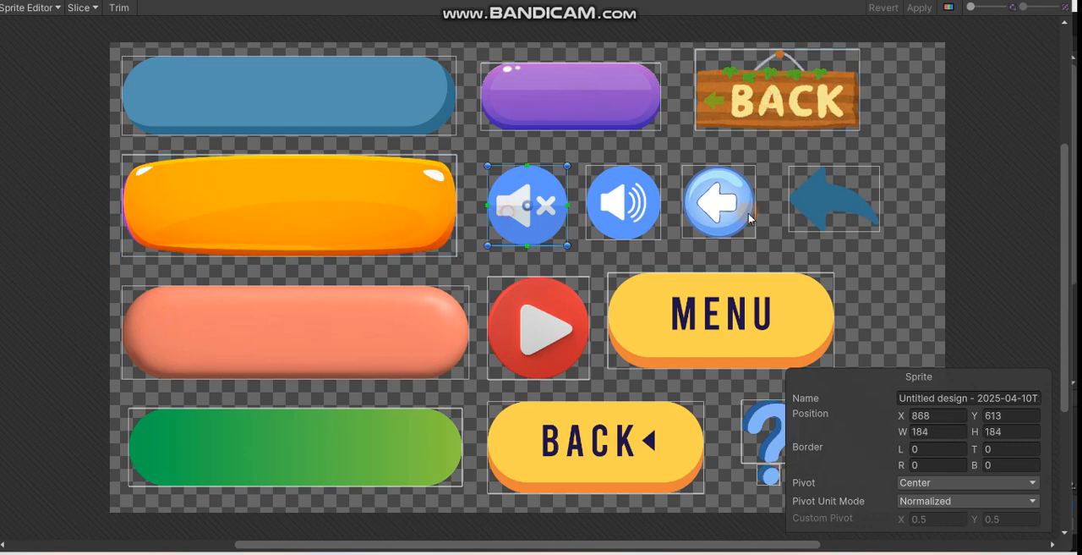
left_click(607, 218)
left_click(716, 207)
left_click(833, 193)
left_click_drag(834, 191, 842, 191)
key("ctrl+z")
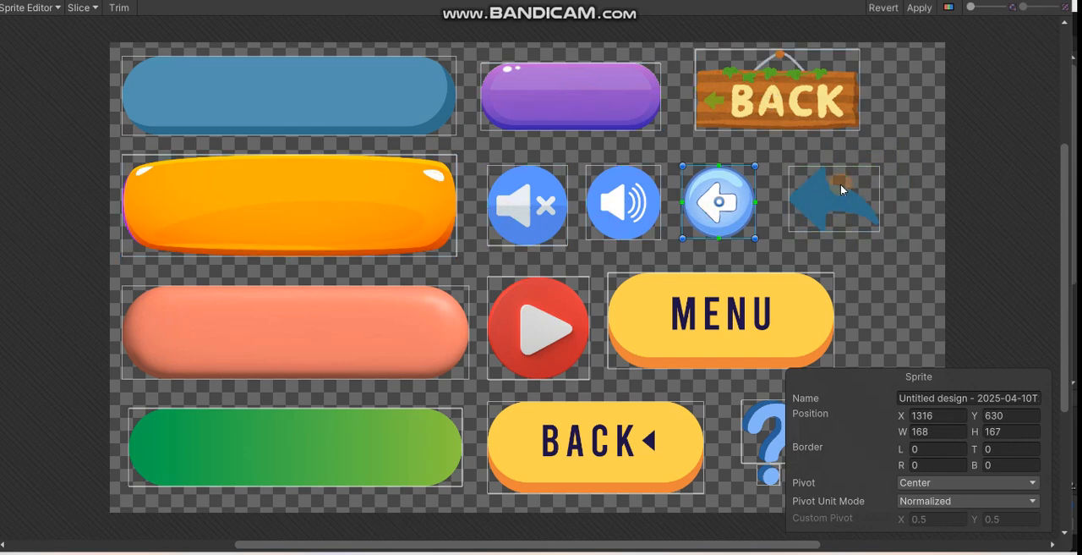
left_click(752, 248)
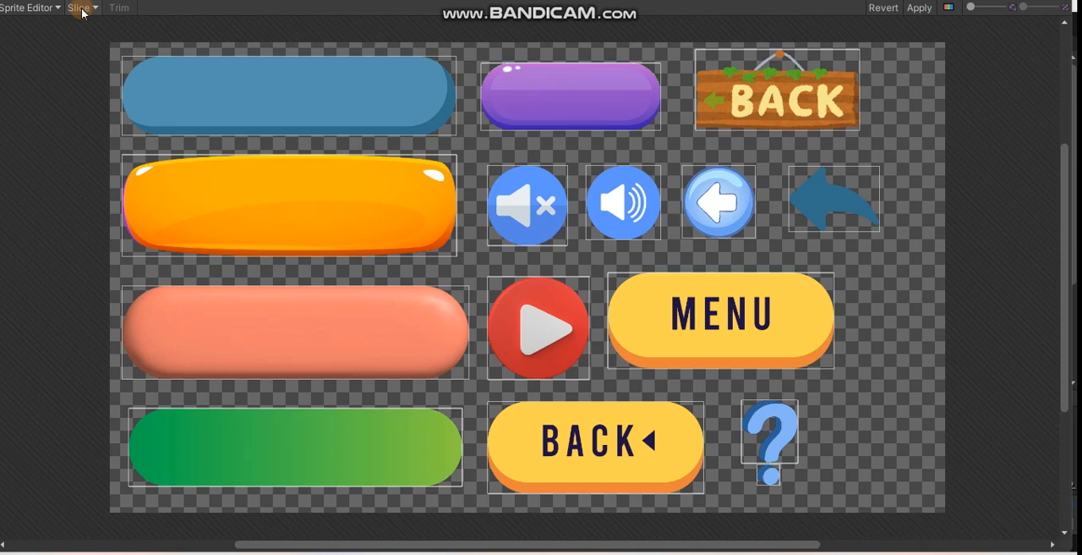
- Move the separate slice of the question mark's dot to the empty area beside the MENU button and delete it
left_click(768, 477)
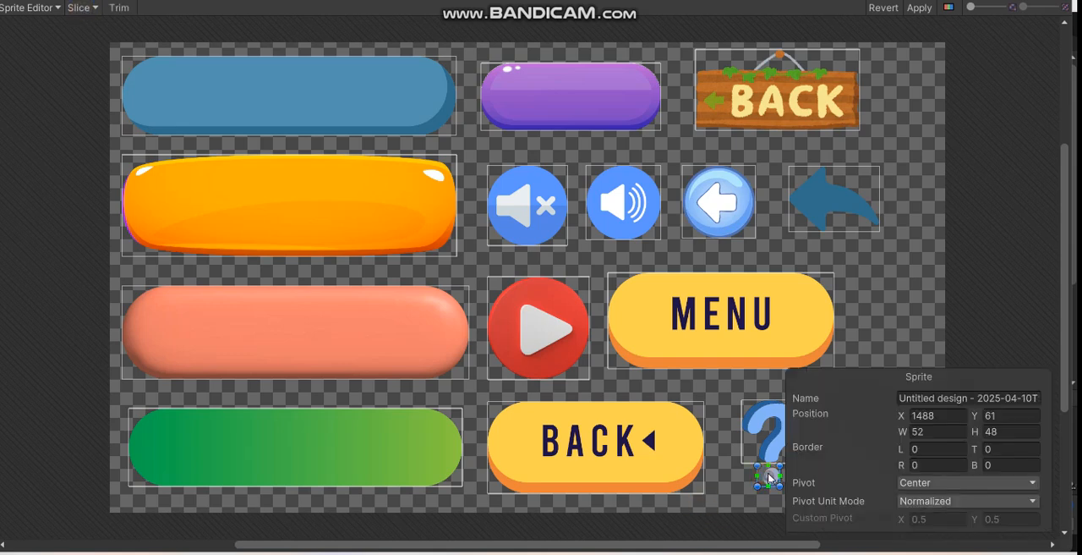
left_click(768, 433)
left_click(748, 489)
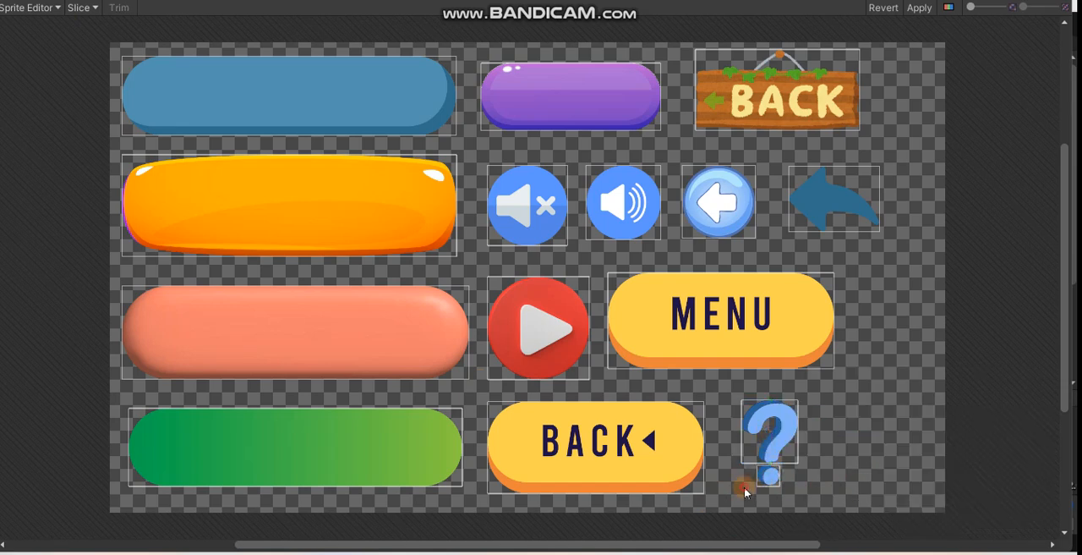
left_click_drag(770, 482, 852, 356)
left_click(999, 330)
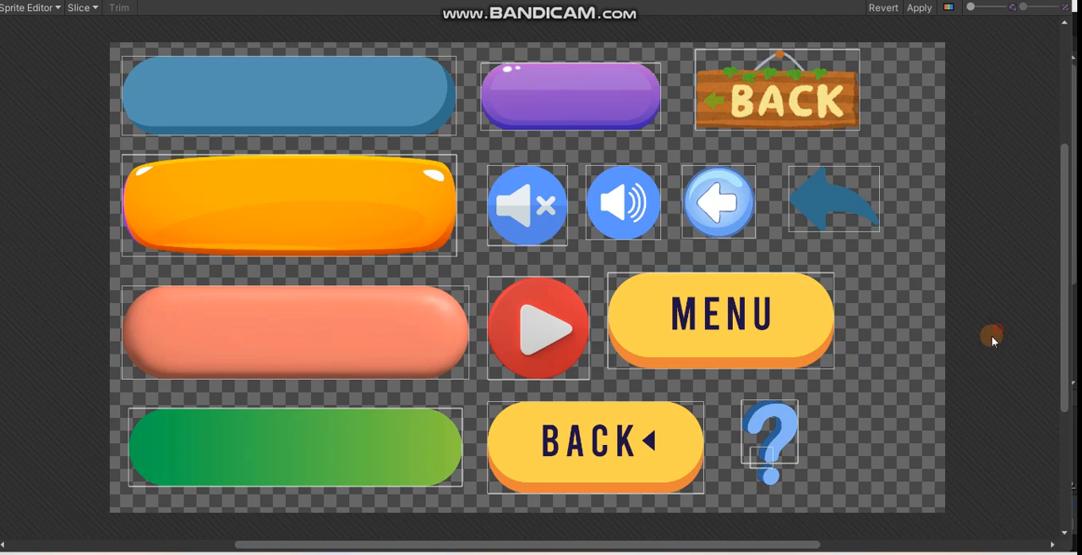
left_click_drag(755, 463, 911, 311)
left_click(731, 477)
left_click(766, 443)
left_click(911, 313)
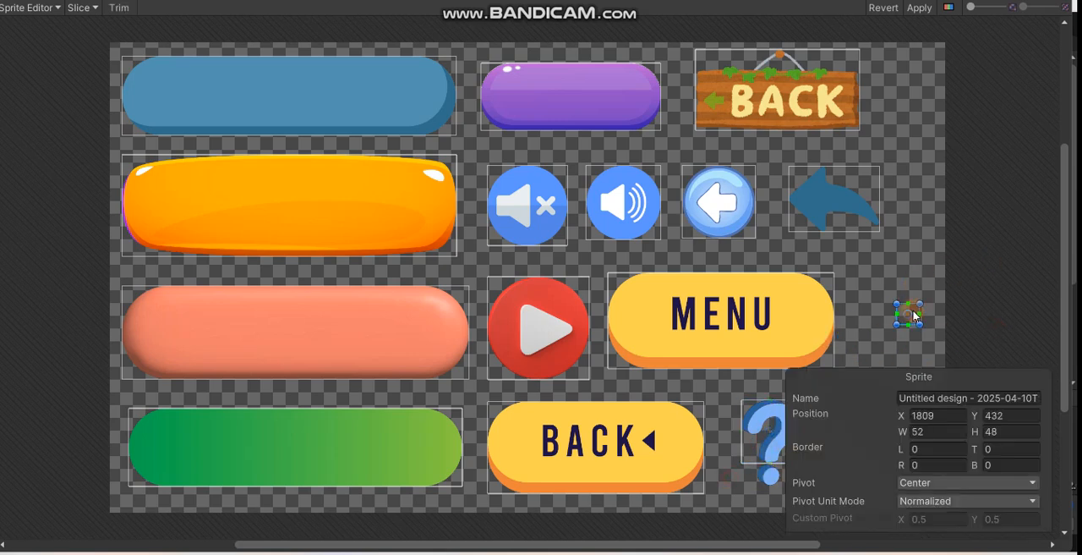
left_click(913, 312)
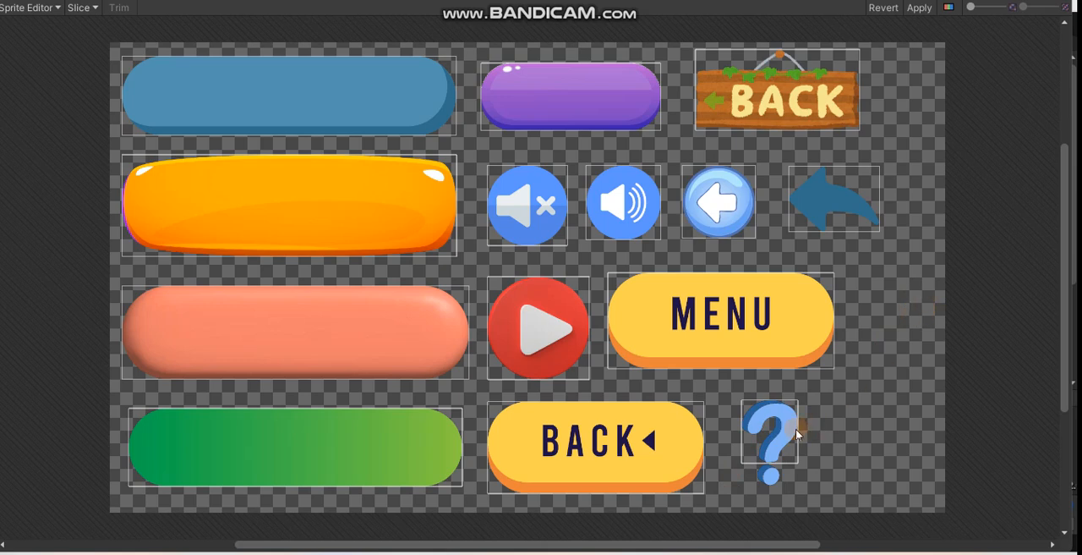
- Extend the question mark's slice downward to 130 × 200 pixels so it includes the dot
left_click(766, 448)
left_click_drag(766, 464, 770, 488)
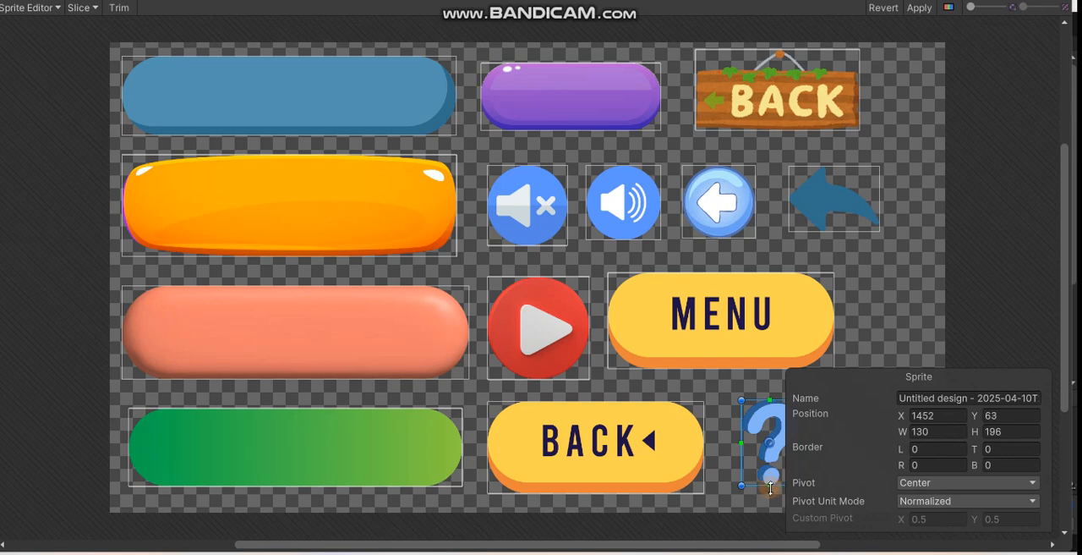
left_click(934, 287)
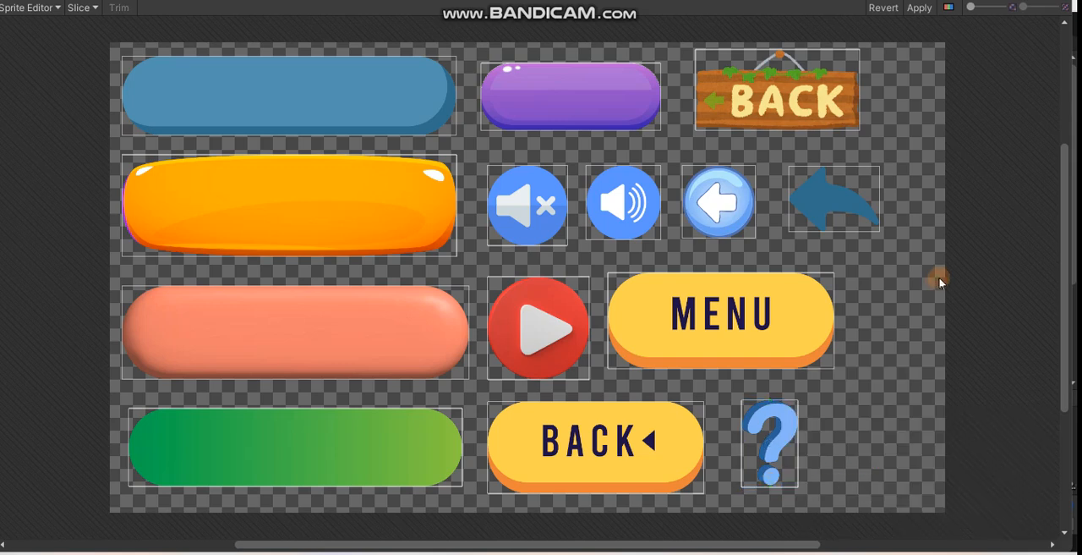
- Slice the button sheet with type Automatic, pivot Center and method Delete Existing, apply the slices and close the Sprite Editor
left_click(79, 10)
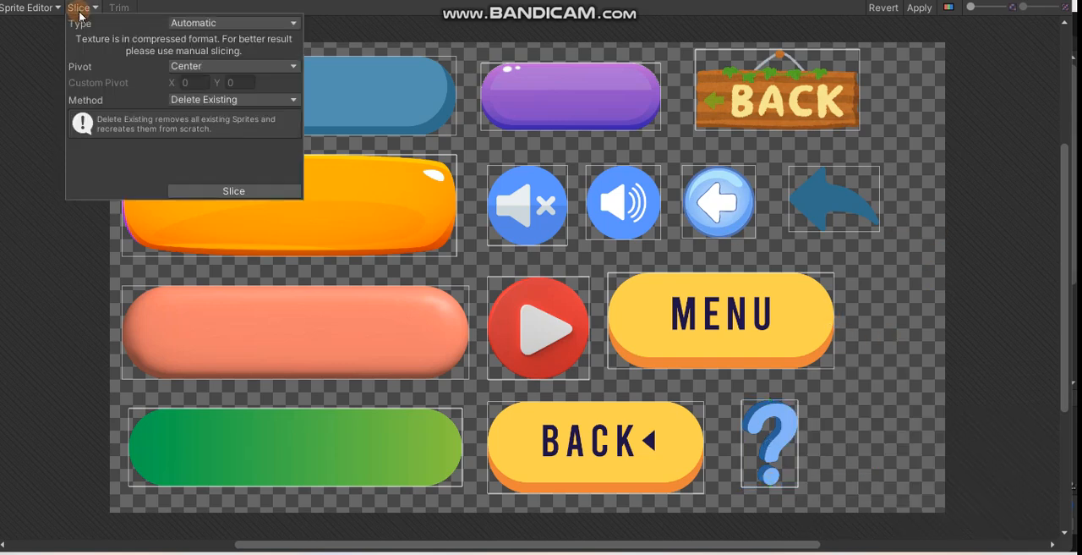
left_click(224, 192)
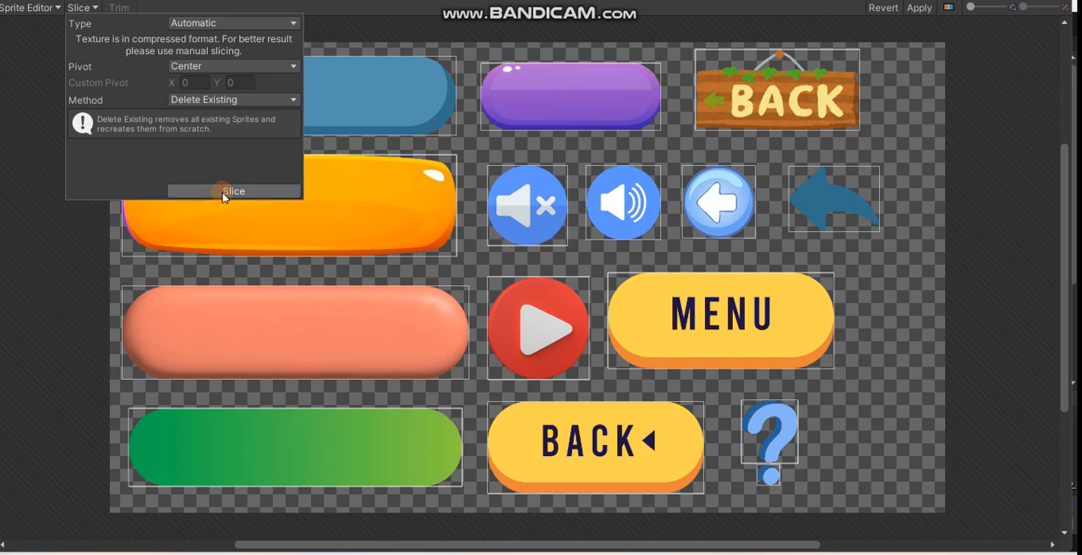
left_click(921, 9)
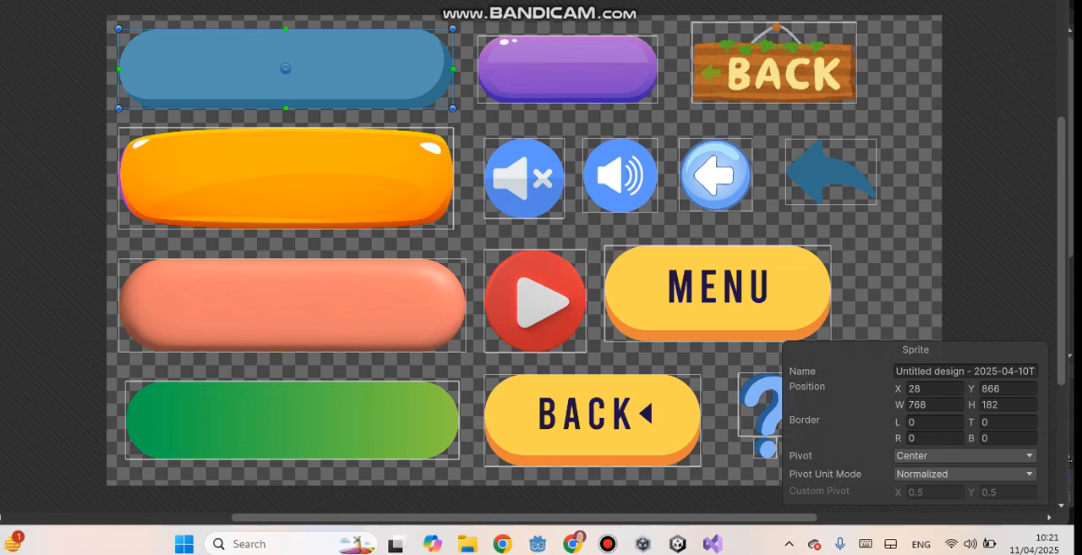
left_click(1056, 1)
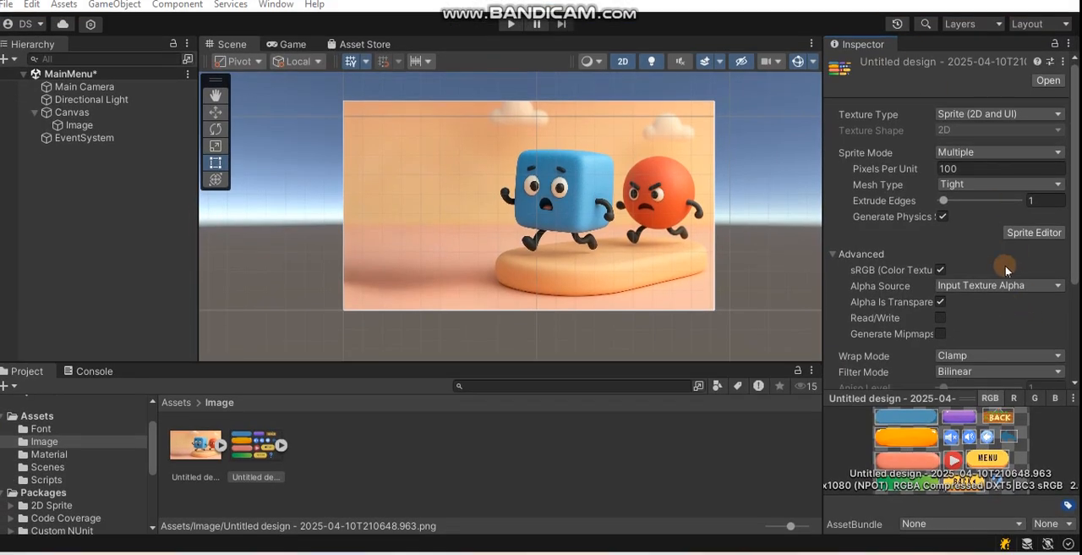
- Expand the button sheet in the Image folder and look through its sliced sprites
scroll(1005, 266, "down", 5)
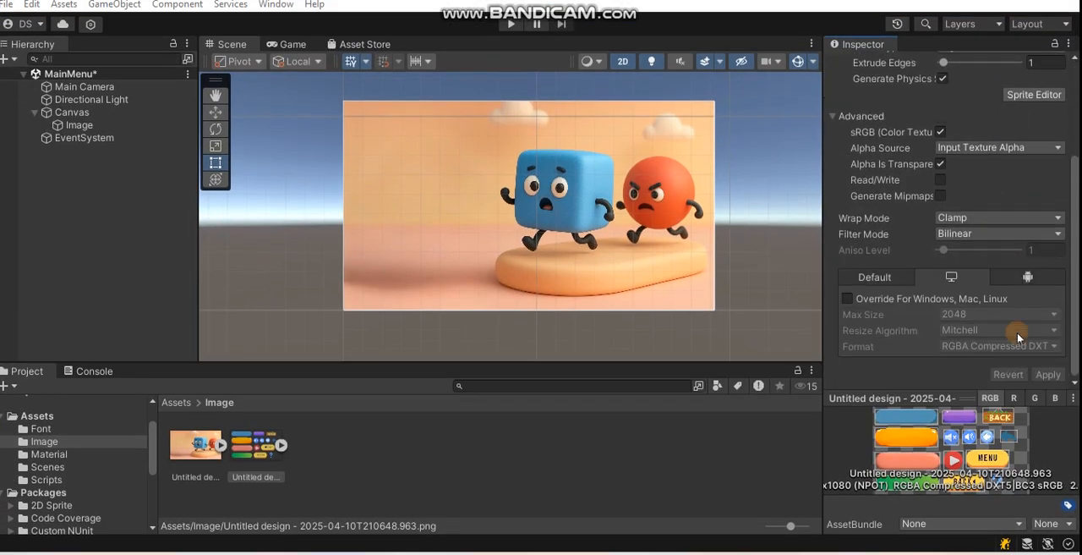
left_click(283, 445)
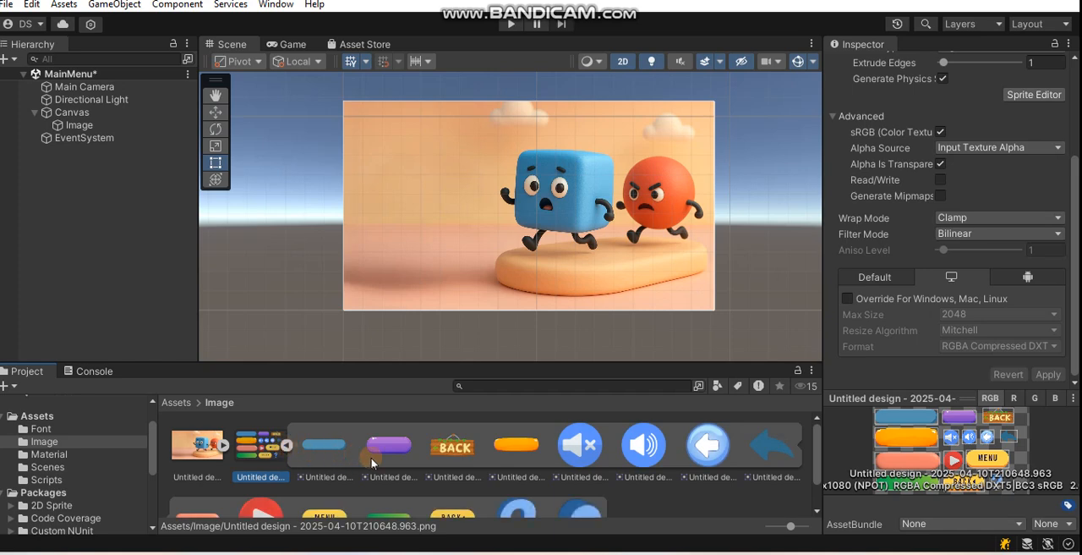
scroll(510, 450, "down", 1)
scroll(384, 467, "up", 1)
left_click(79, 125)
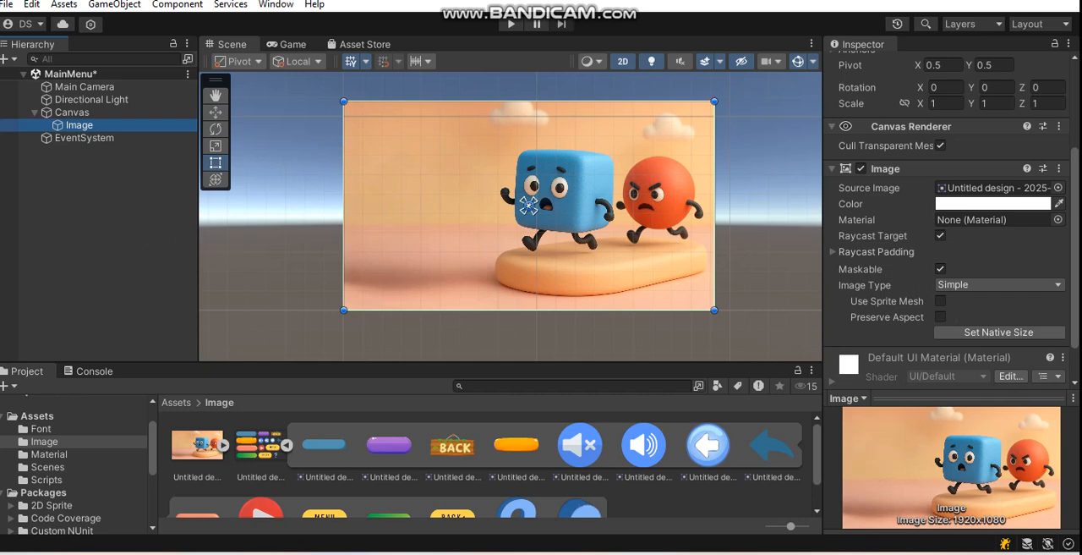
left_click(70, 114)
right_click(70, 116)
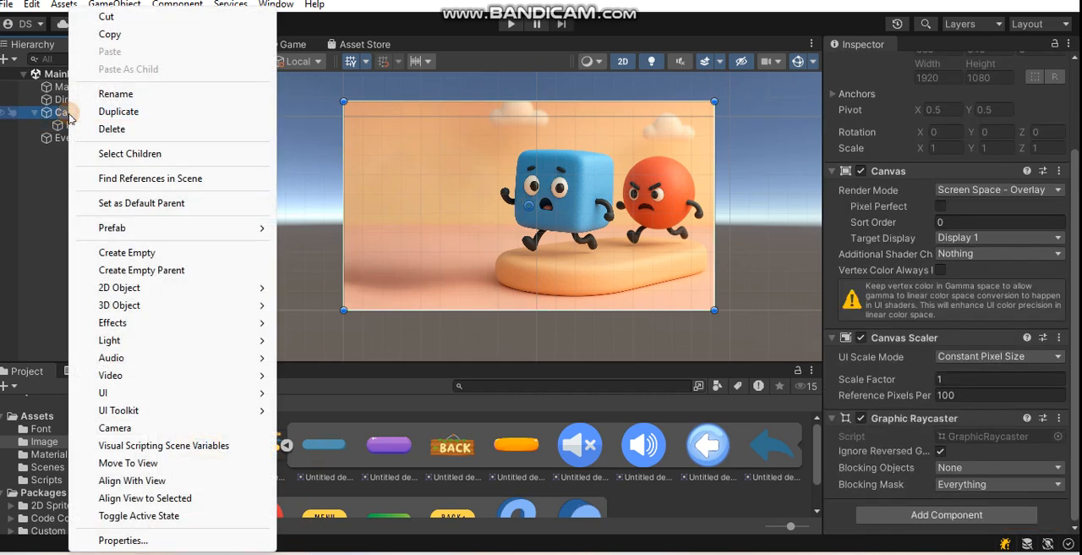
mouse_move(188, 393)
mouse_move(355, 393)
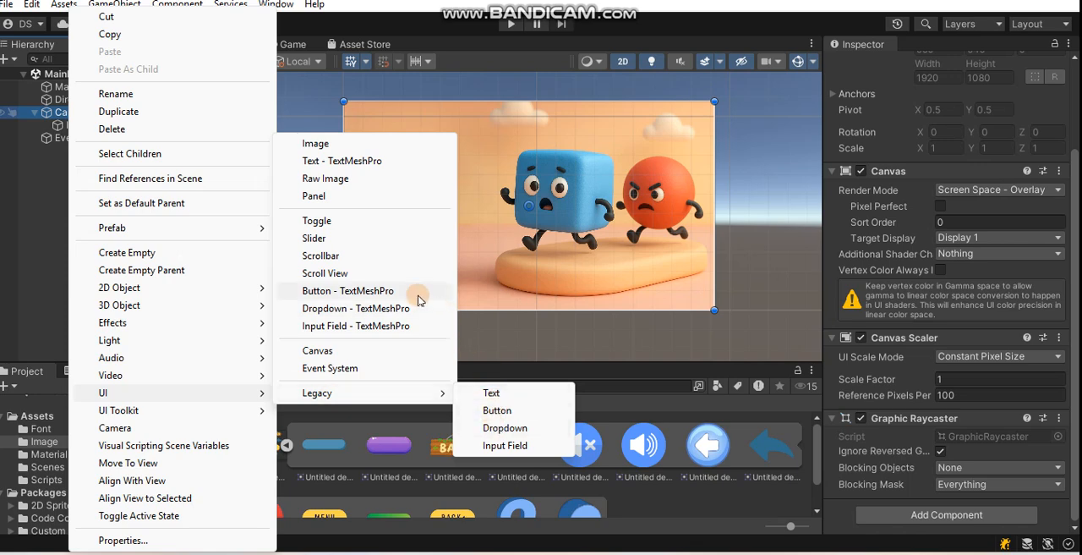
mouse_move(414, 392)
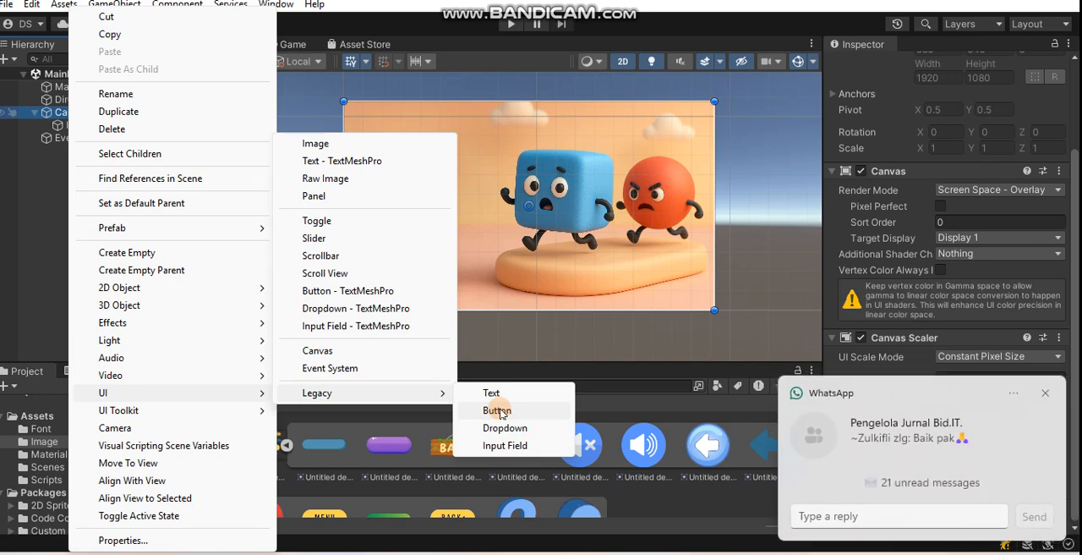
left_click(1048, 395)
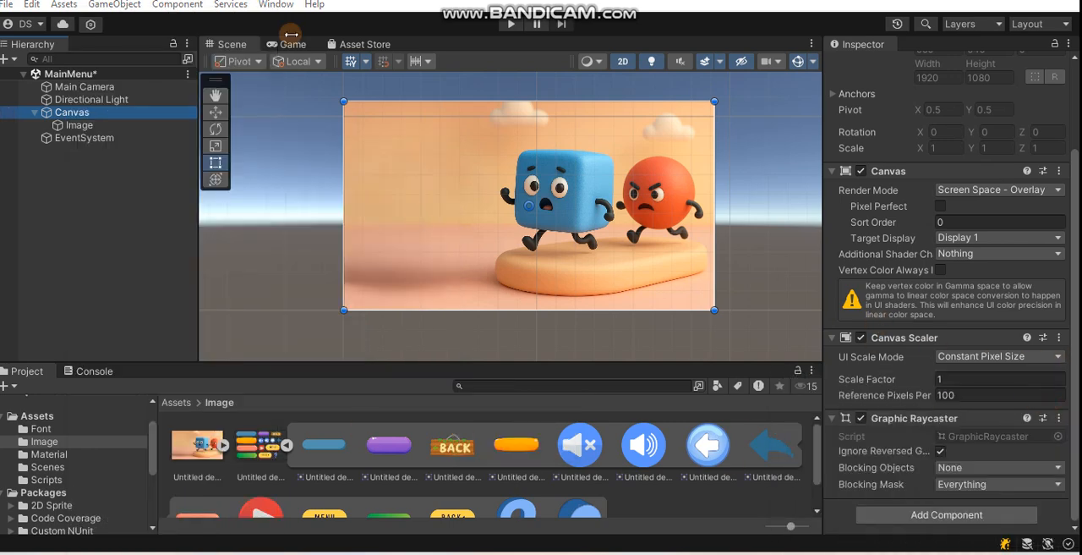
- Add a legacy UI button to the Canvas and enlarge it to about 576 × 182 on the background beside the blue cube
right_click(85, 112)
mouse_move(255, 393)
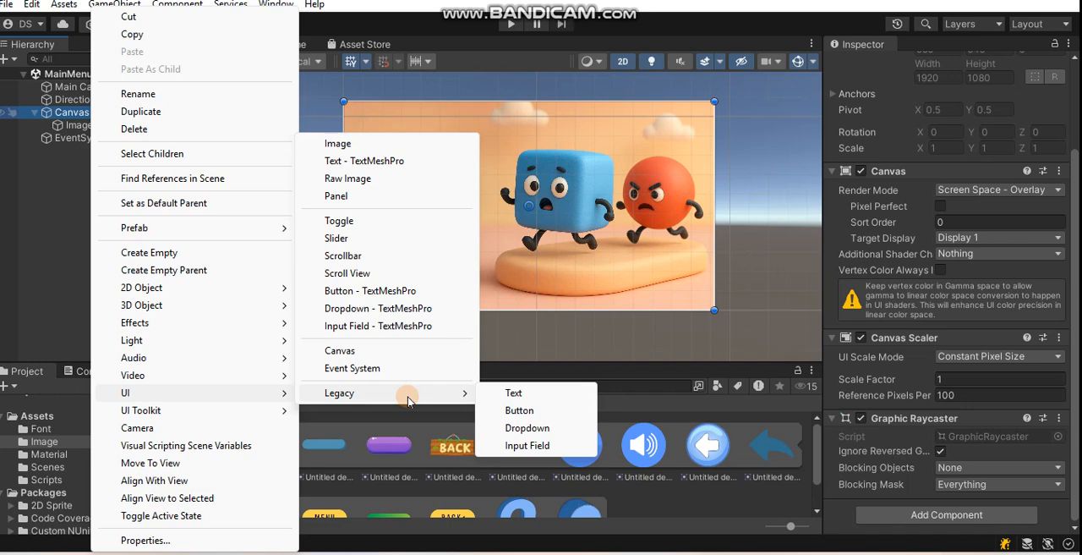
left_click(519, 410)
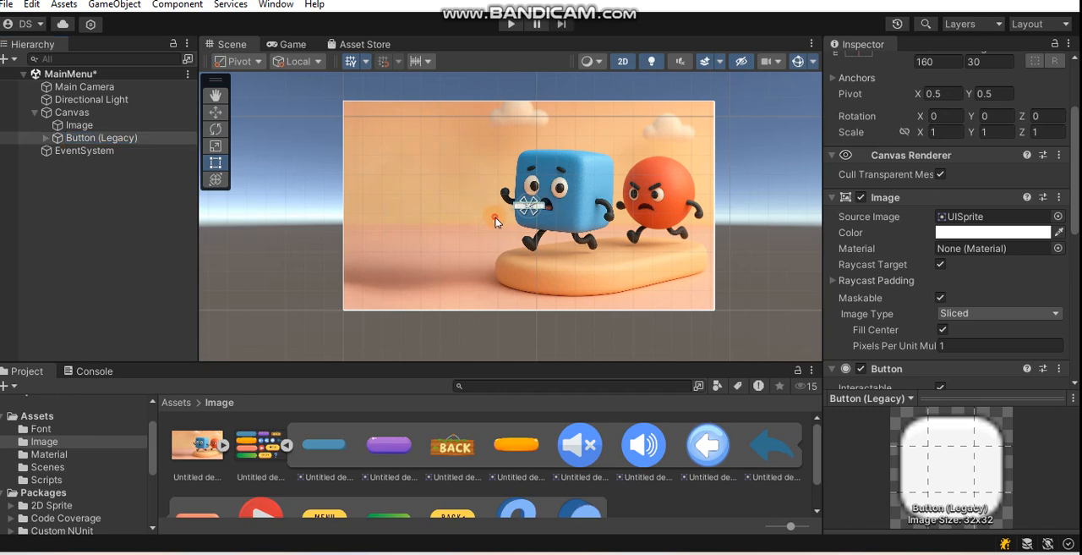
left_click(525, 207)
left_click(523, 206)
left_click(525, 208)
left_click_drag(513, 199, 463, 218)
- Assign the blank salmon-coloured pill sprite from the Image folder as the button's source image
scroll(525, 469, "down", 2)
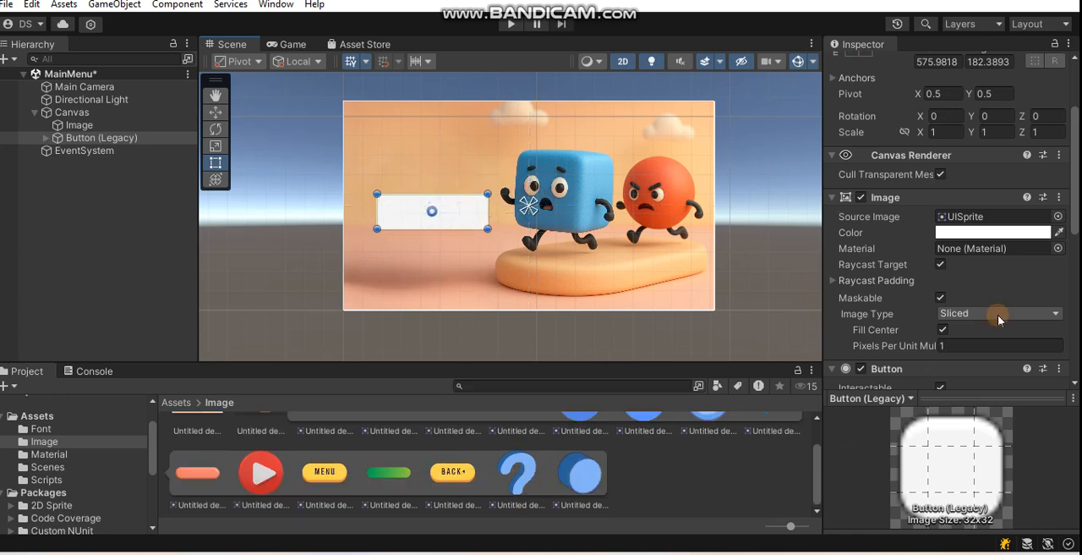
scroll(996, 321, "up", 2)
left_click(212, 480)
left_click_drag(211, 479, 944, 264)
left_click(305, 253)
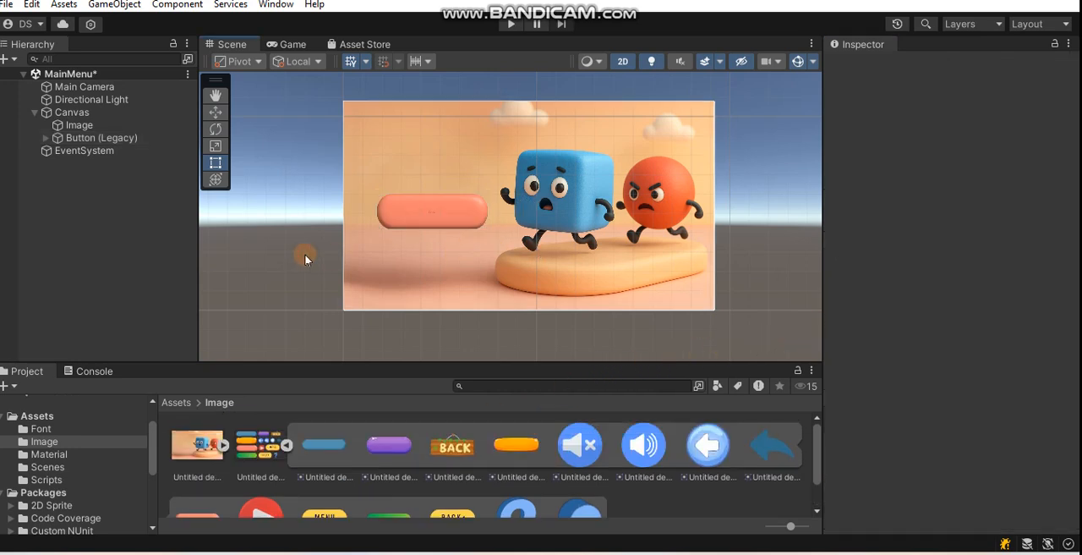
- Change the button's child label text to START and set its font size to 50
left_click(135, 138)
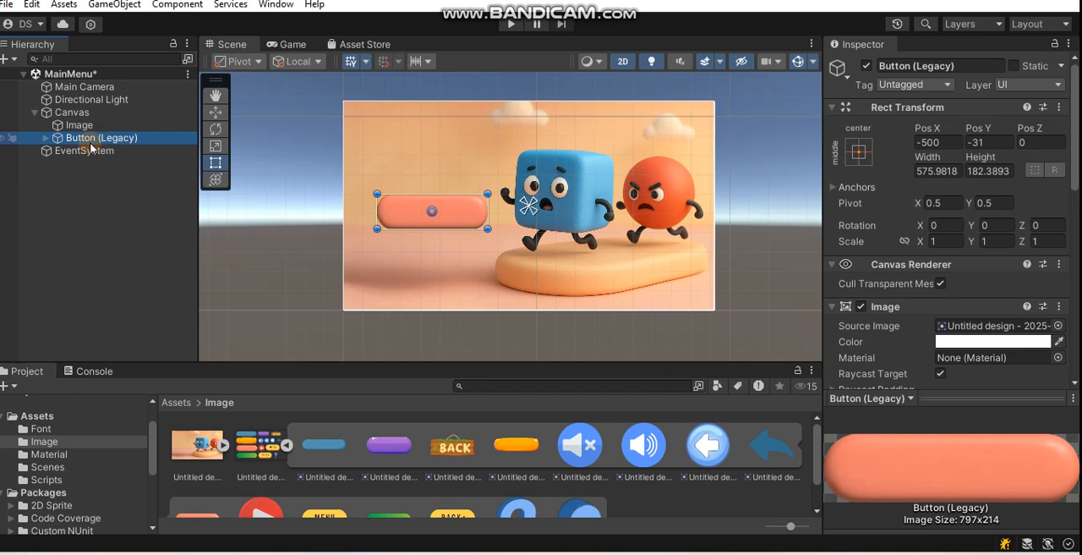
left_click(45, 138)
left_click(101, 151)
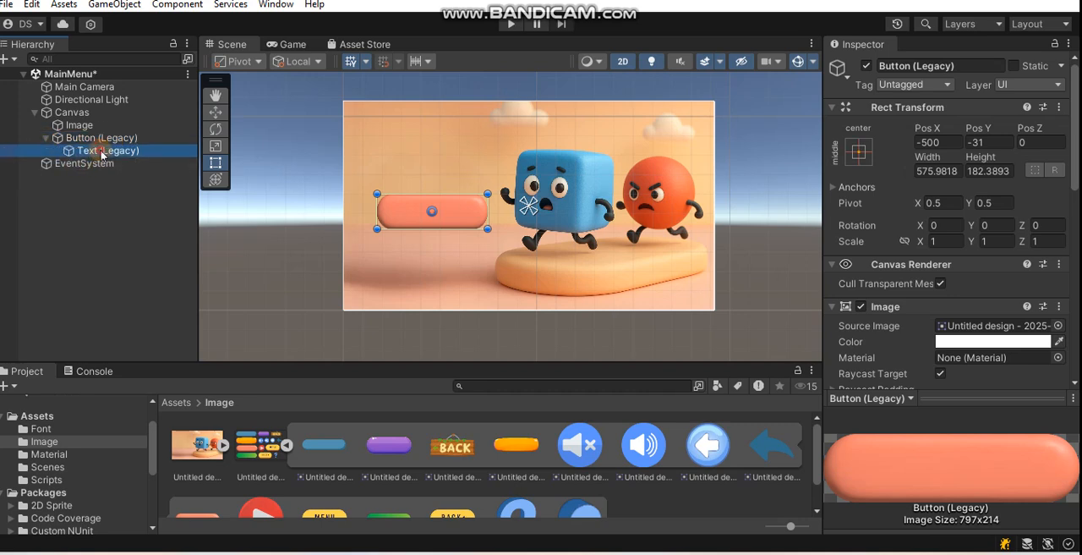
double_click(101, 150)
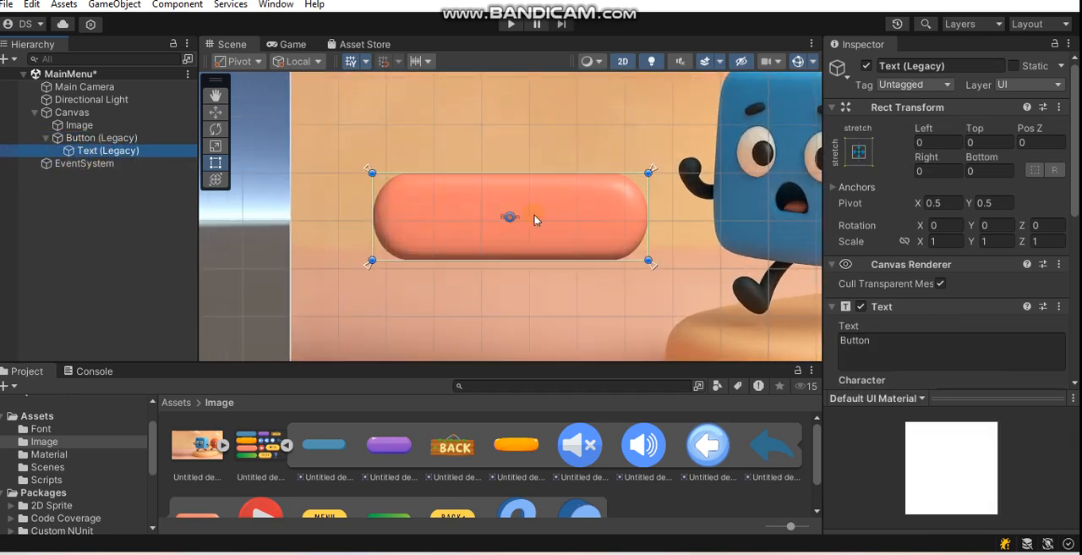
scroll(967, 206, "down", 3)
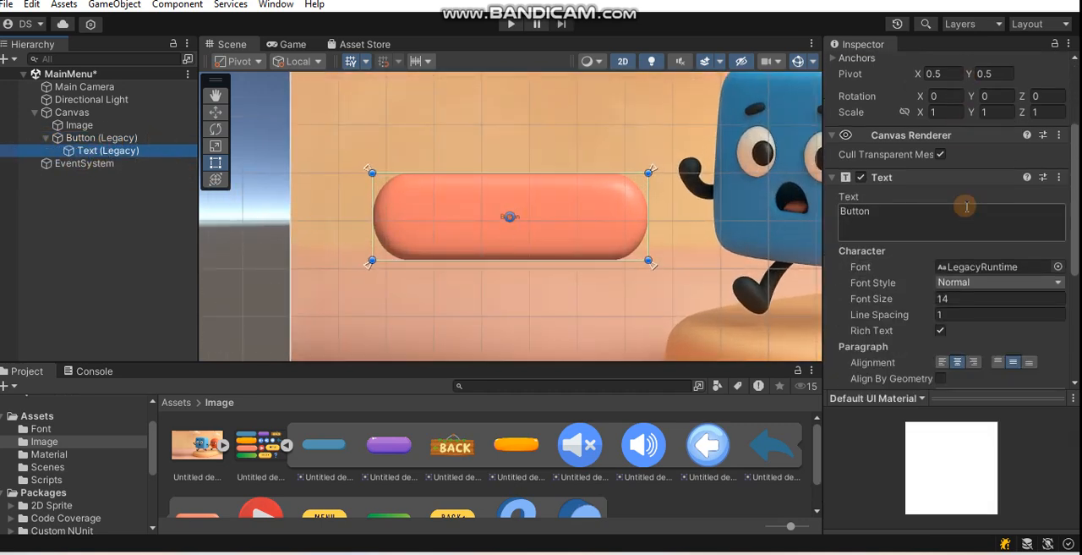
left_click(966, 218)
type("START")
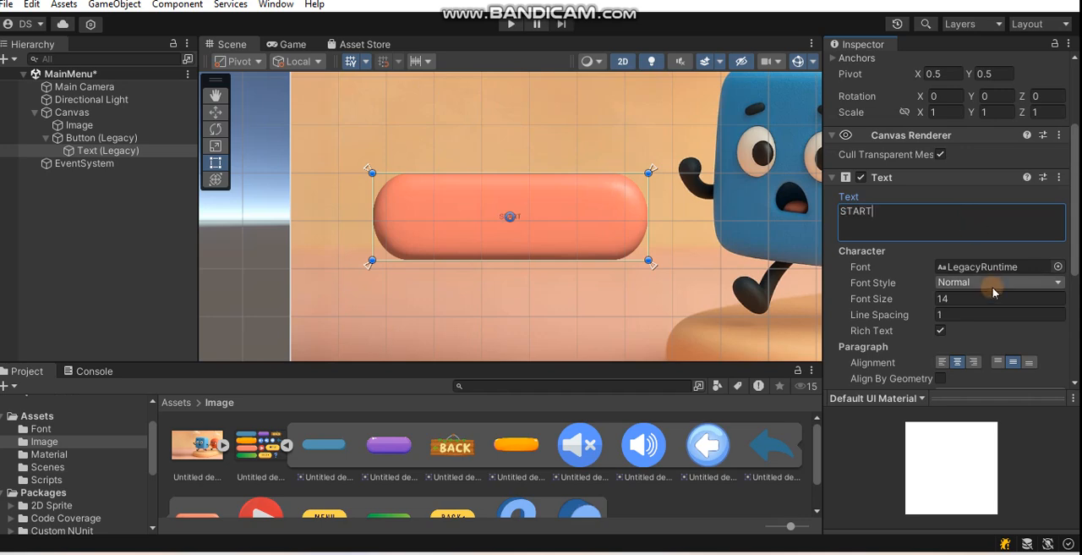
left_click(981, 298)
type("50")
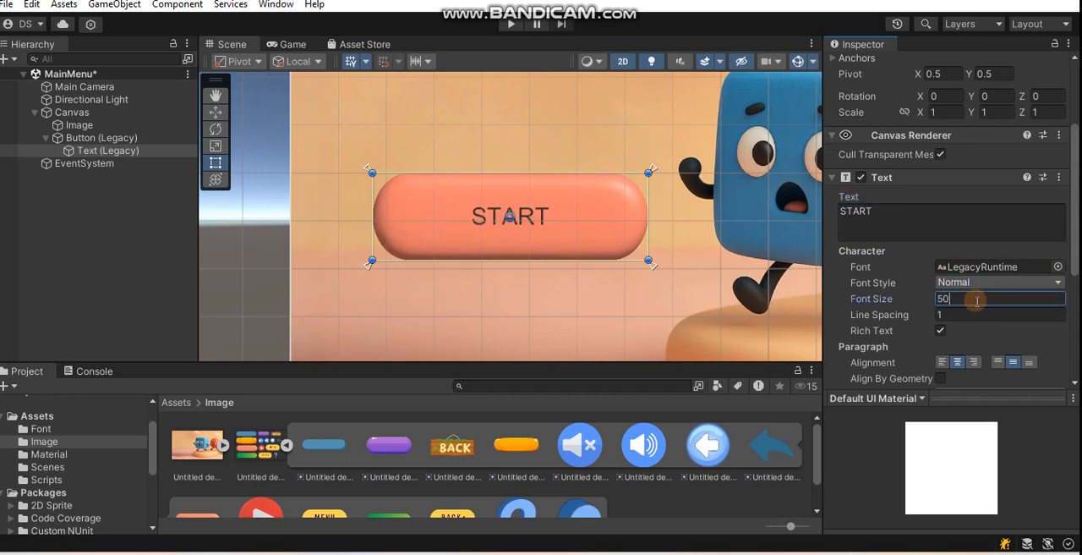
- Assign the Happy School font from the Font folder to the START label
left_click(979, 267)
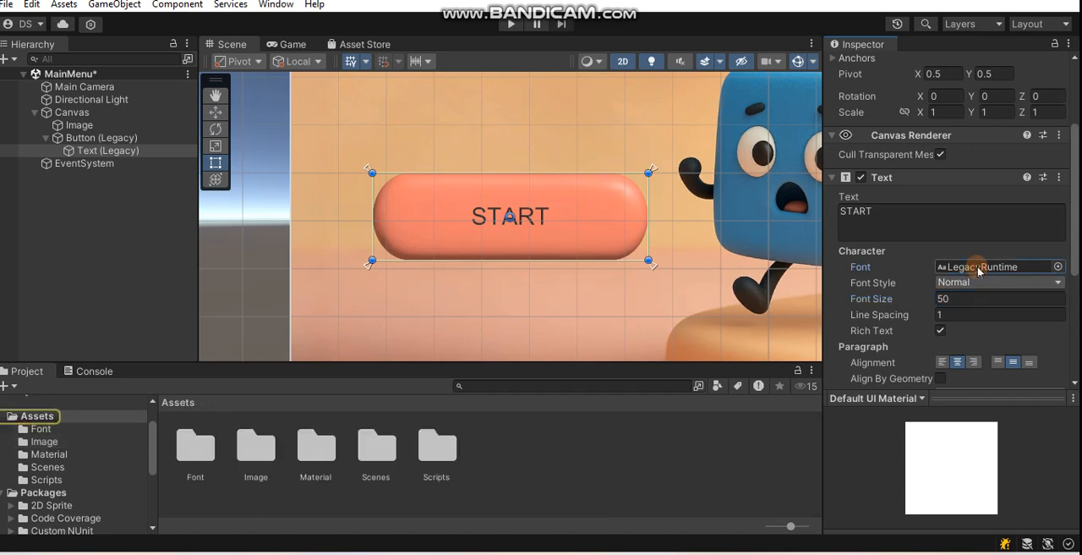
double_click(180, 442)
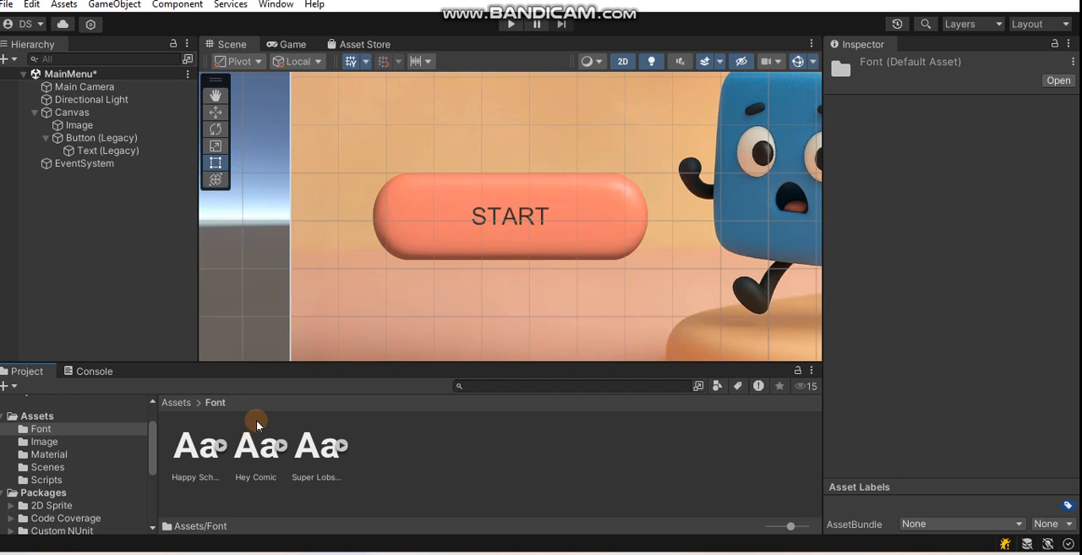
left_click(103, 151)
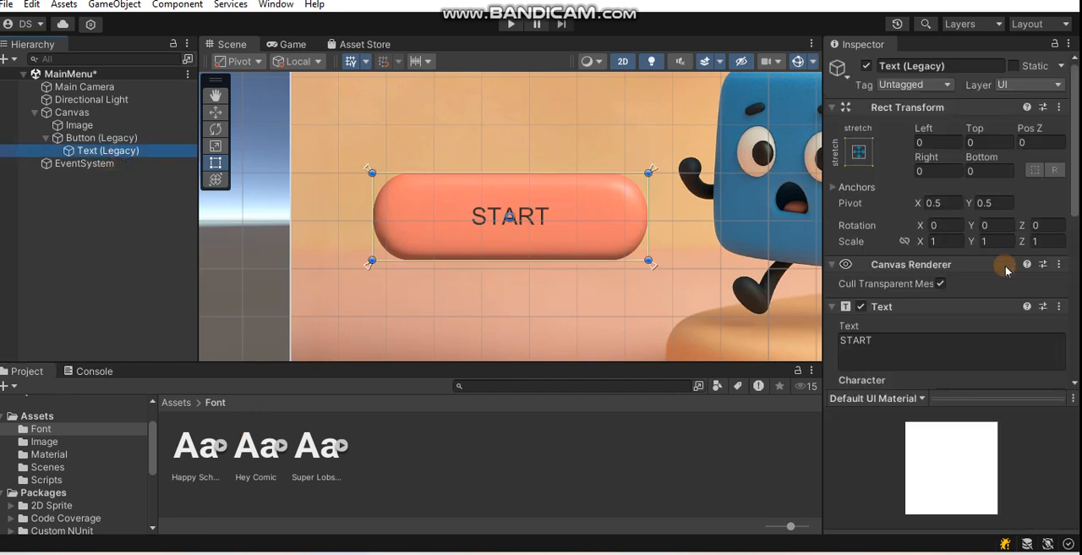
scroll(985, 279, "down", 3)
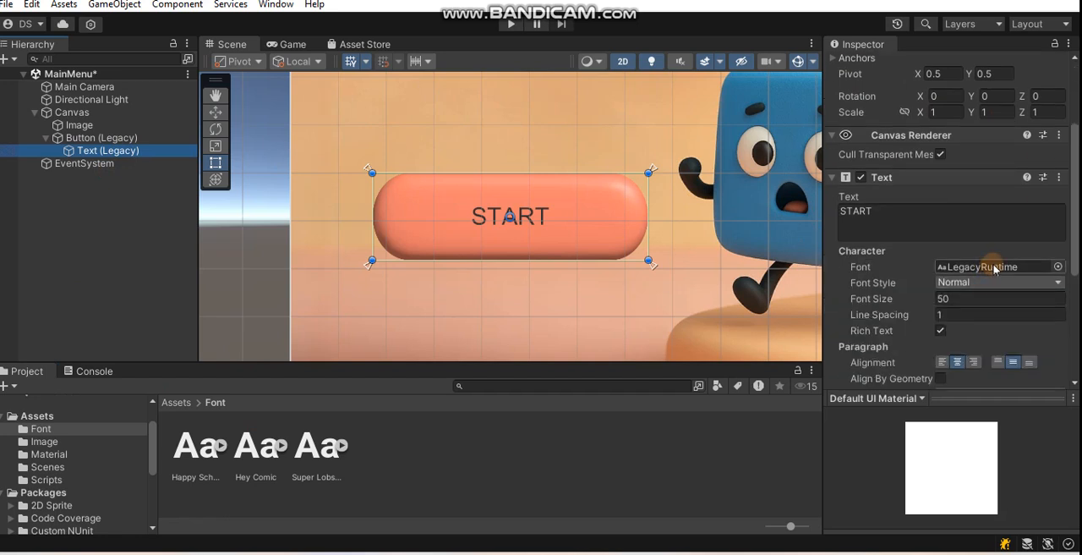
left_click_drag(188, 446, 968, 267)
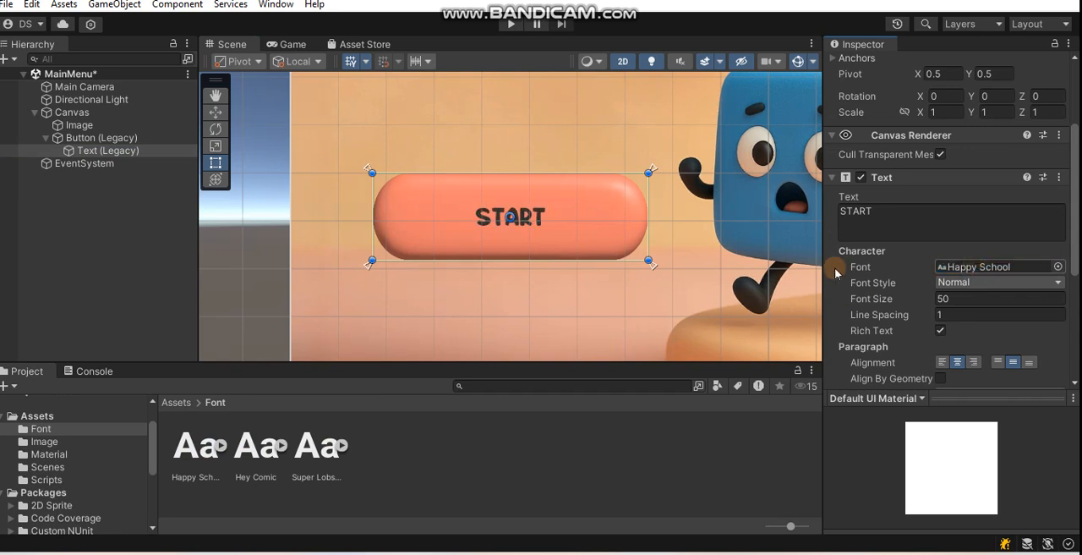
- Set the START label's font size to 75 and its colour to white (FFFFFF)
scroll(955, 262, "down", 3)
left_click(977, 211)
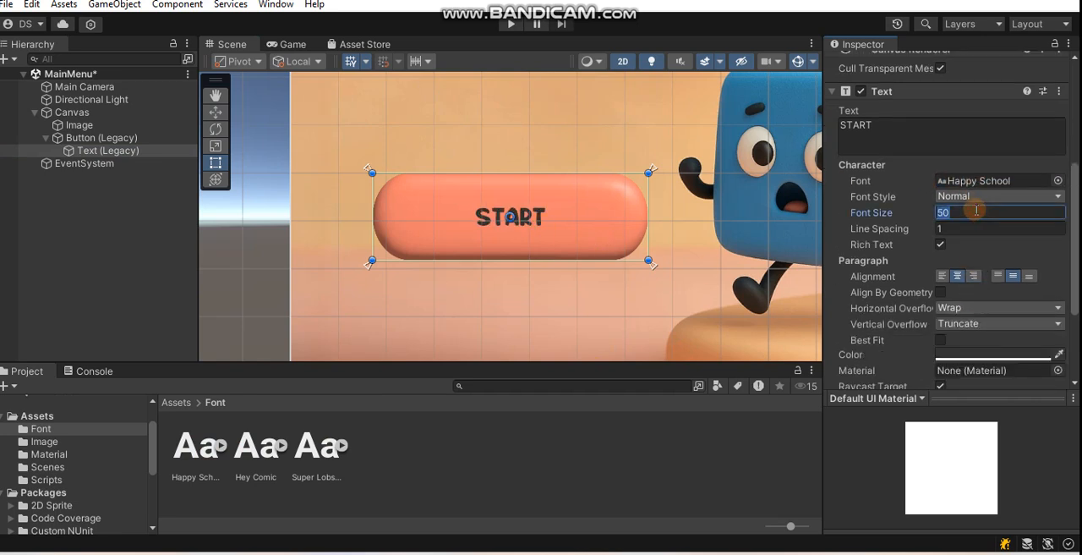
type("75")
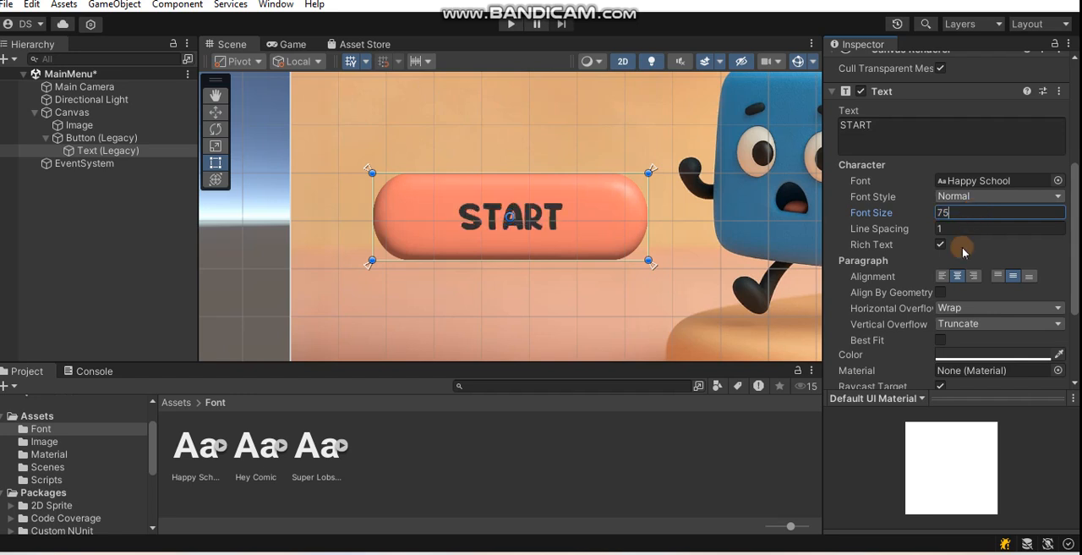
scroll(968, 254, "down", 2)
left_click(972, 311)
left_click_drag(968, 306, 912, 233)
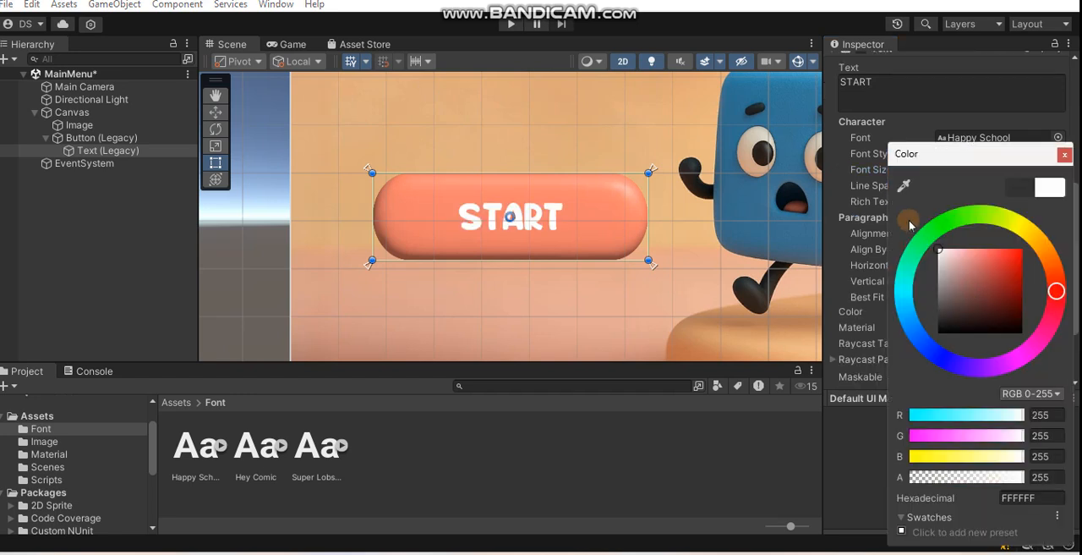
left_click(1064, 153)
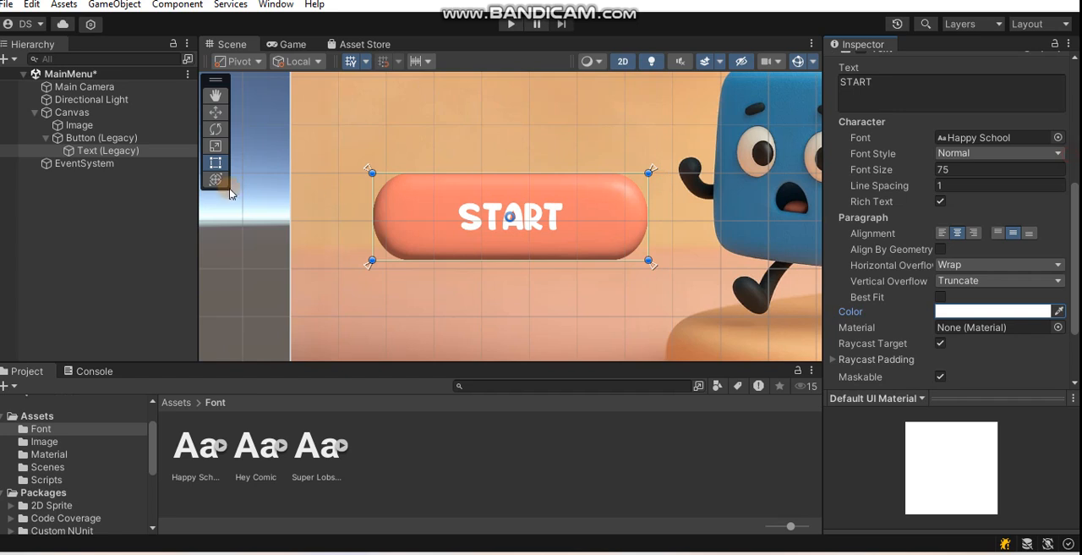
- Check the START button against the whole canvas, clear the selection and save the MainMenu scene
left_click(245, 241)
scroll(510, 213, "down", 4)
scroll(510, 213, "down", 2)
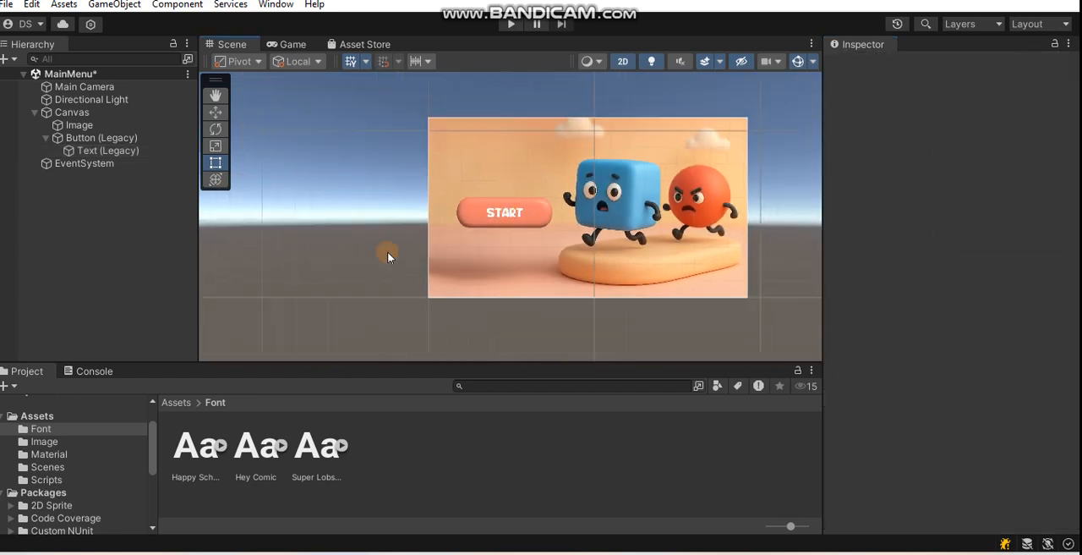
left_click(495, 222)
left_click(344, 234)
left_click(103, 151)
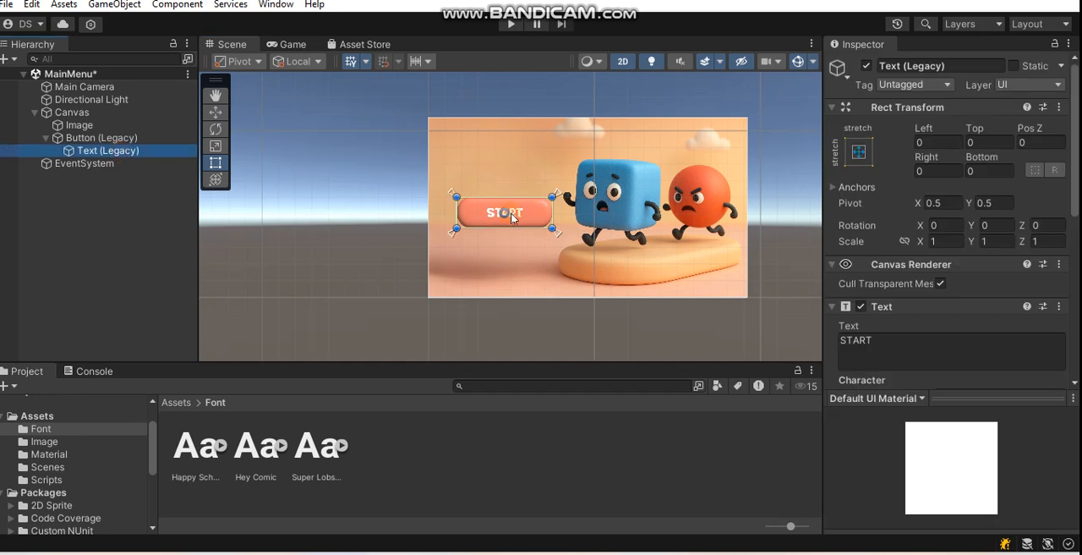
left_click(249, 217)
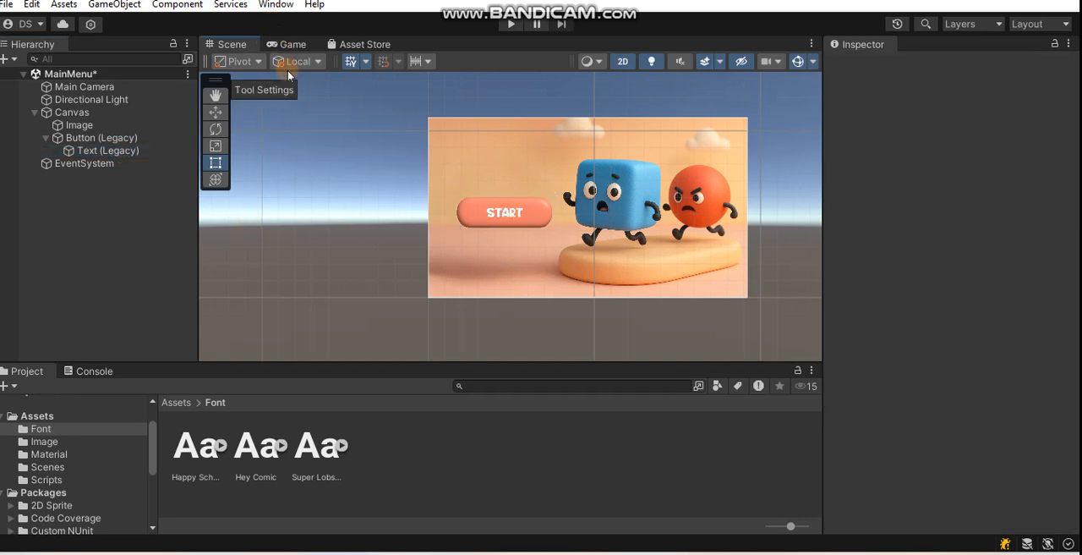
left_click(308, 206)
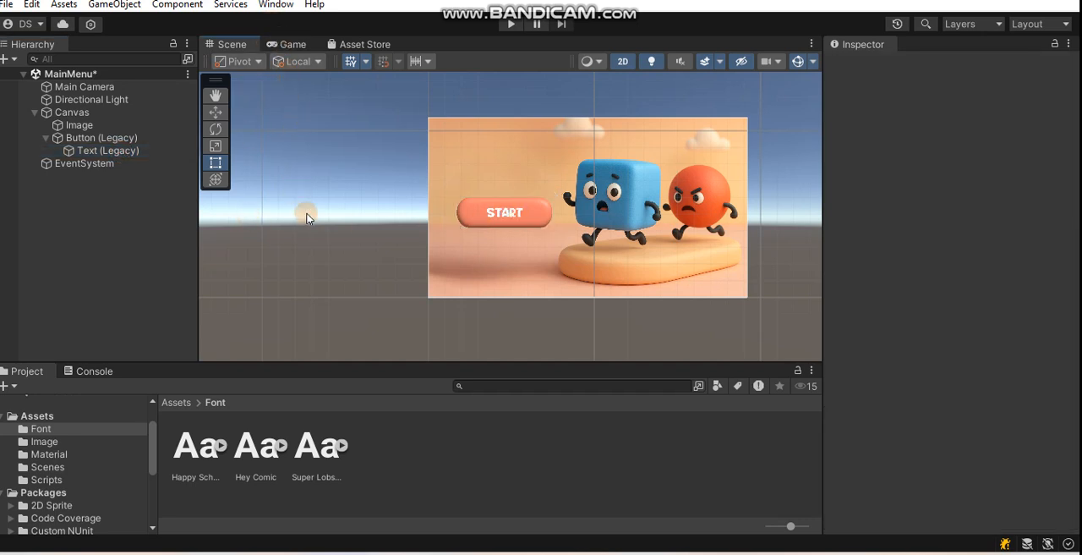
key("ctrl+s")
left_click(601, 188)
left_click(511, 196)
left_click(518, 212)
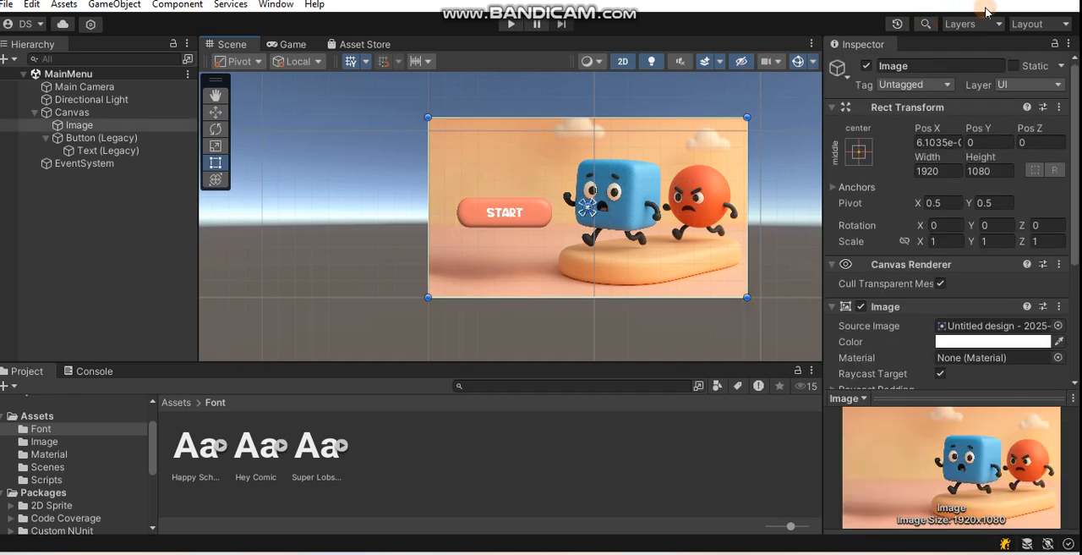